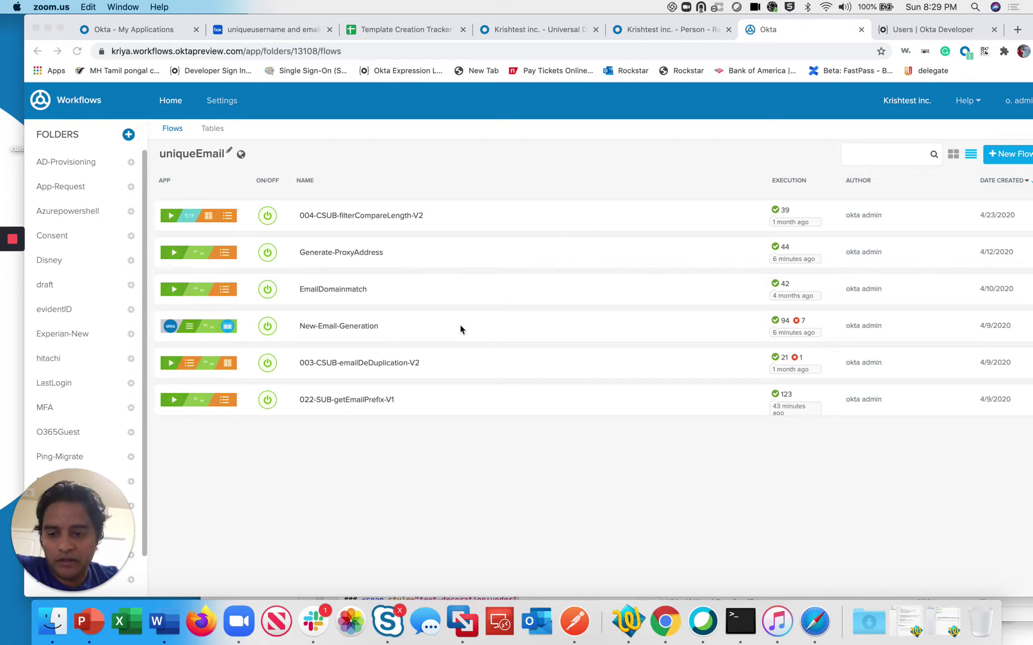
click(356, 328)
click(357, 328)
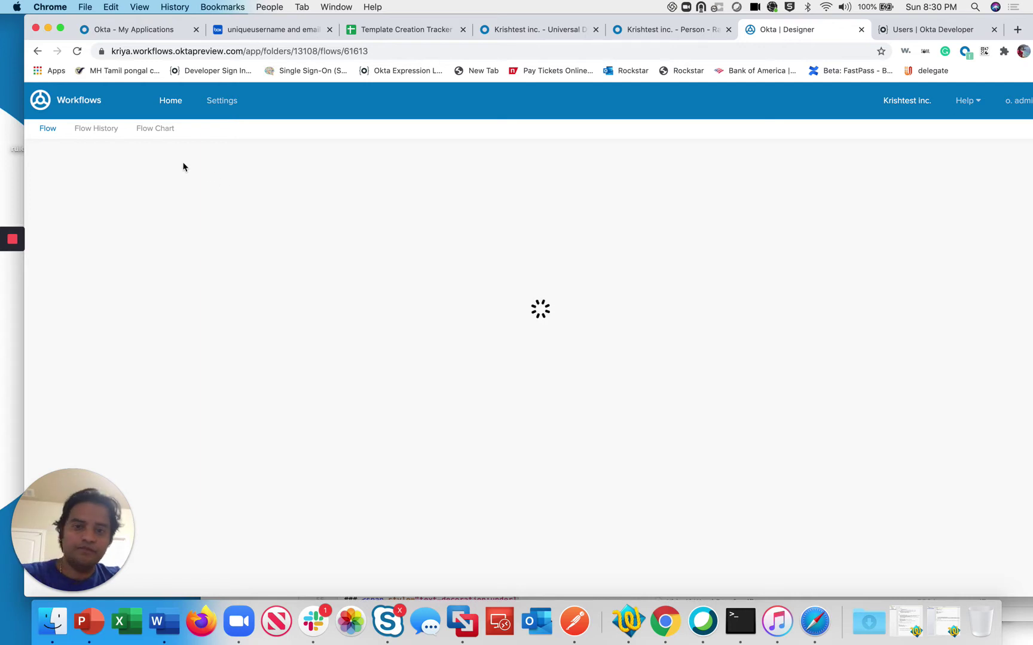
click(173, 103)
scroll(113, 388, down, 2)
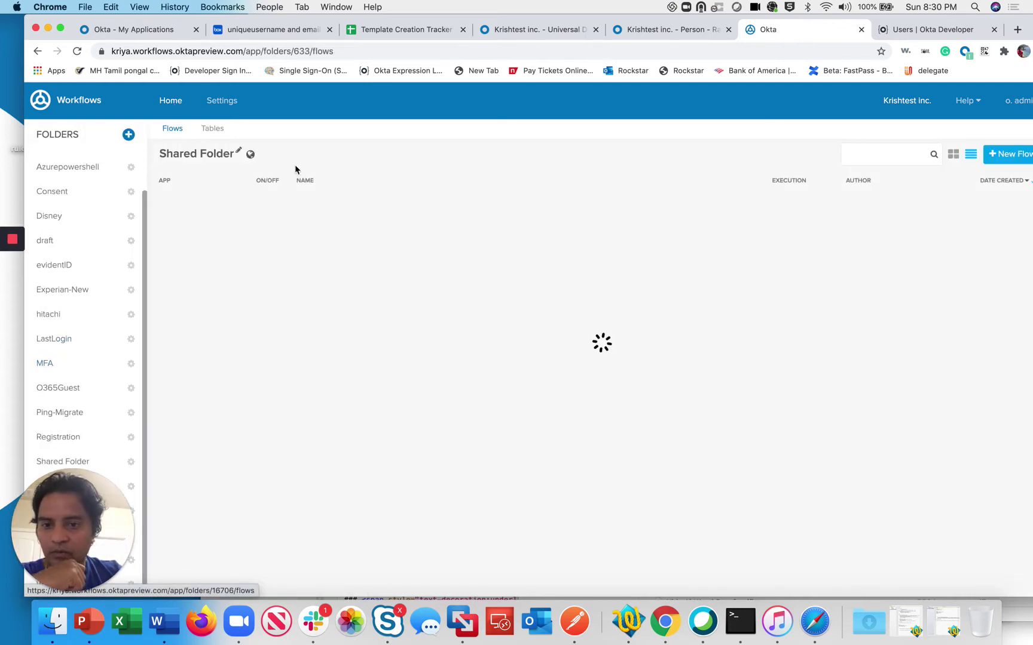
- Open the import results of the CSV Directory - Workflows integration in the Okta admin console and review the imported users
drag(317, 18, 420, 18)
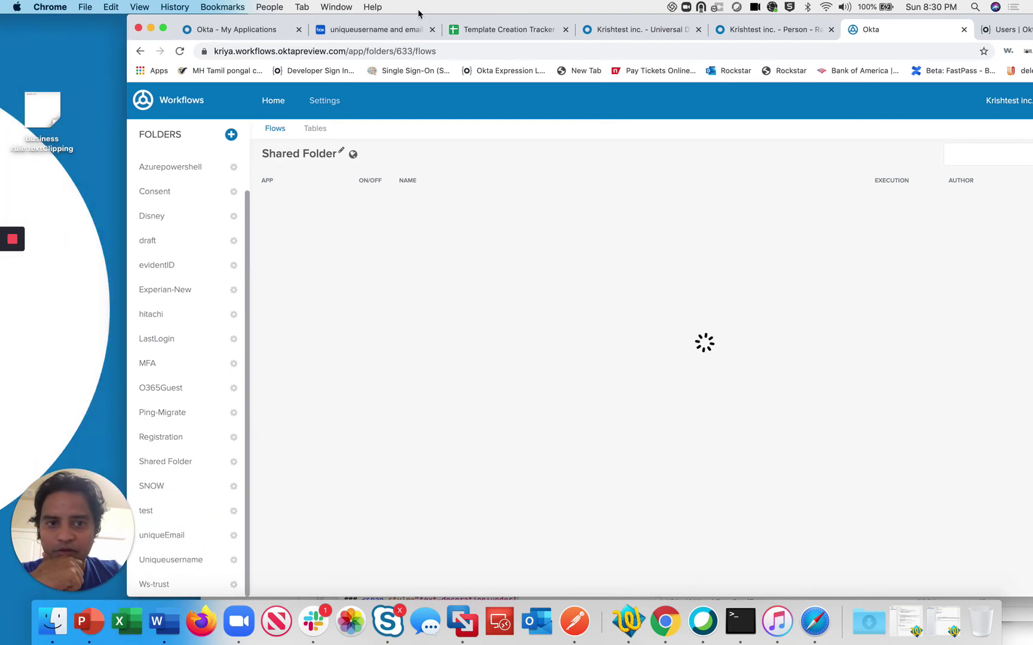
click(793, 31)
mouse_move(454, 186)
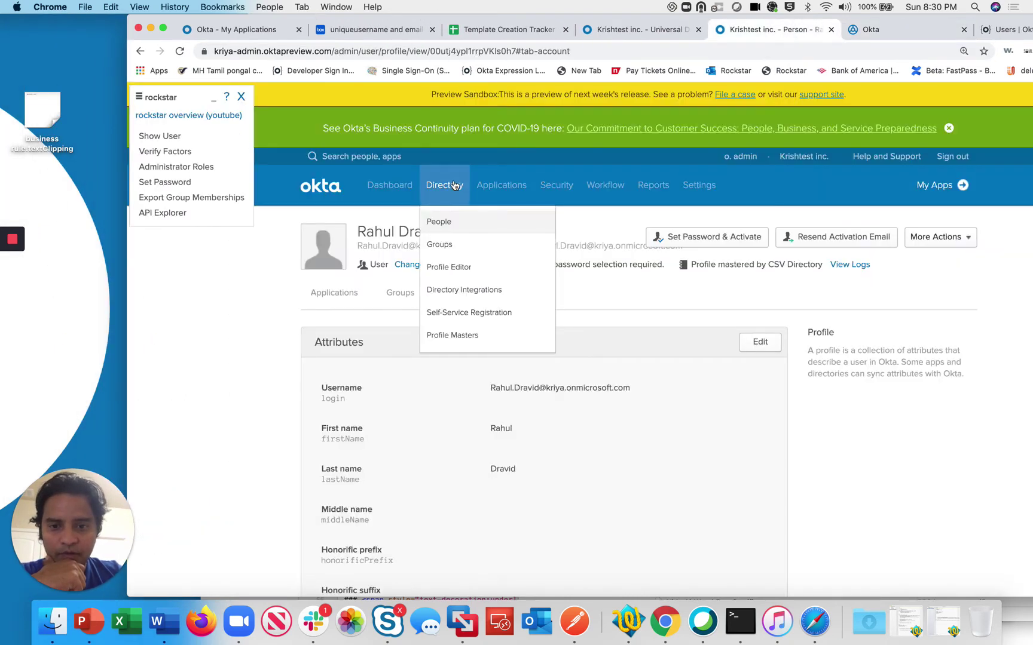
click(465, 297)
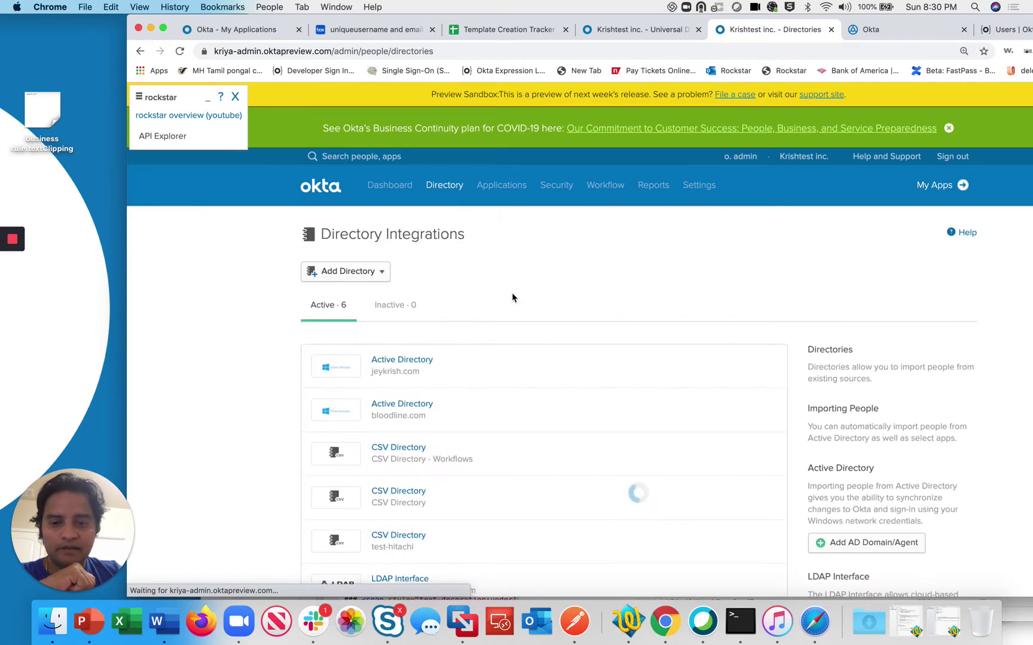
scroll(548, 431, down, 3)
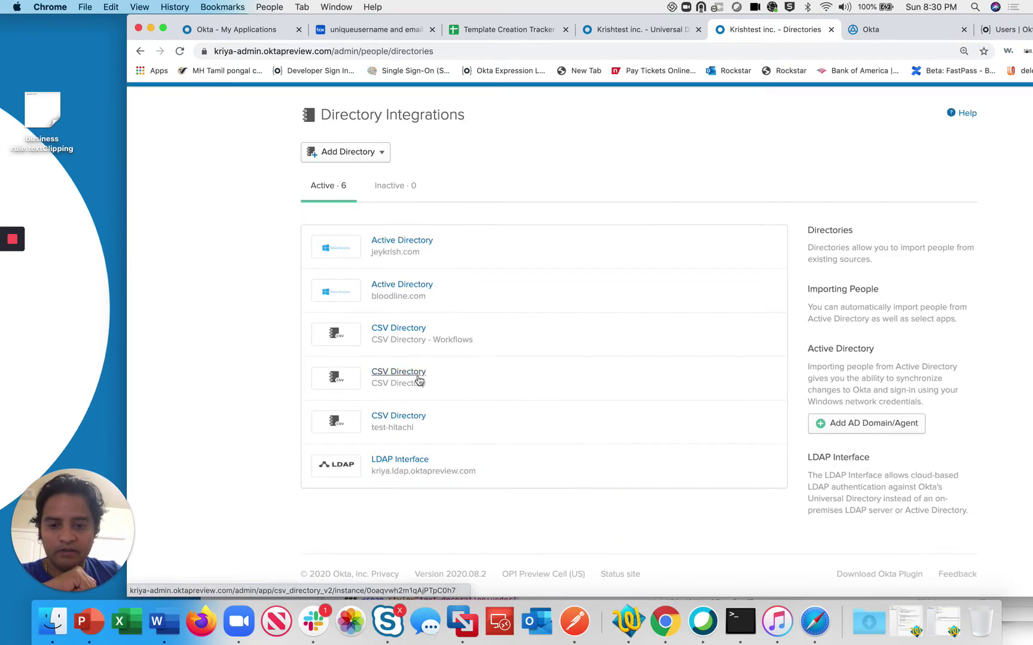
click(415, 333)
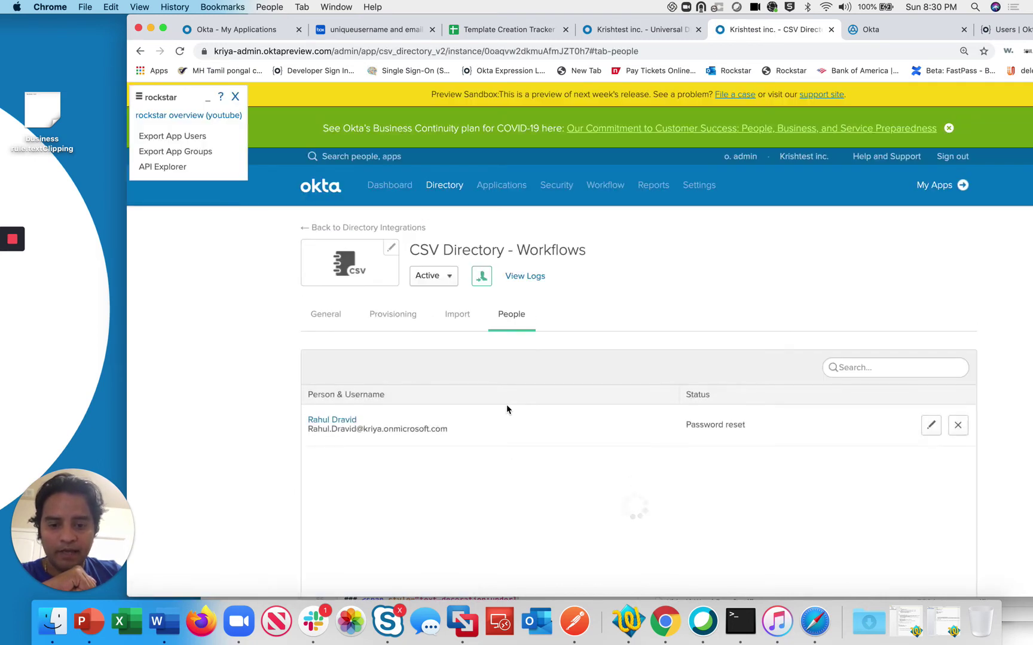
click(457, 314)
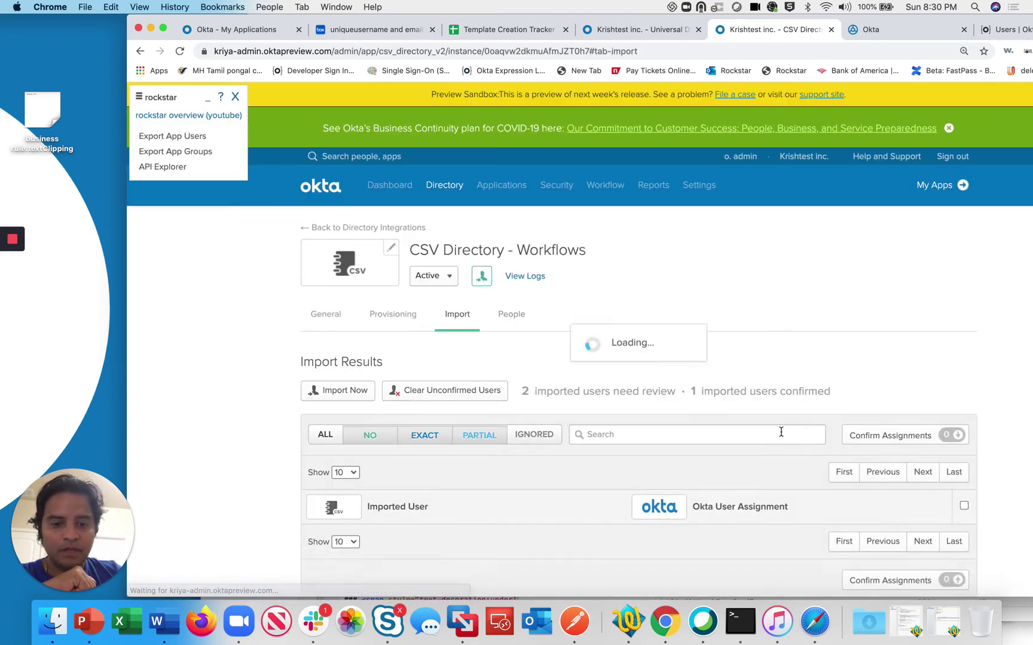
scroll(878, 472, down, 5)
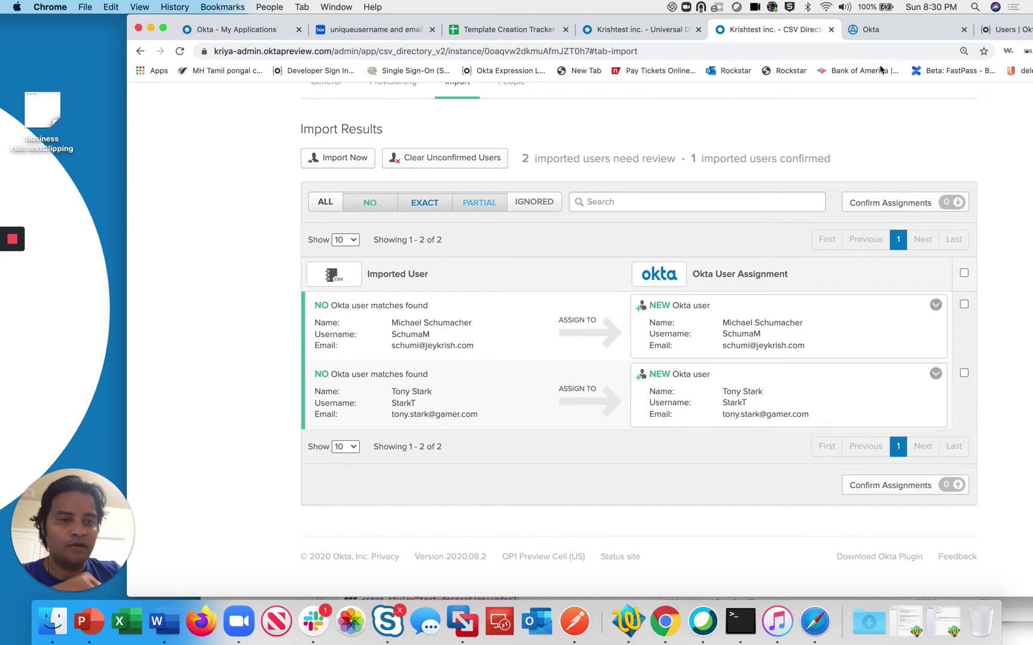
- Switch to Okta Workflows and open the New-Email-Generation flow from the uniqueEmail folder
click(896, 35)
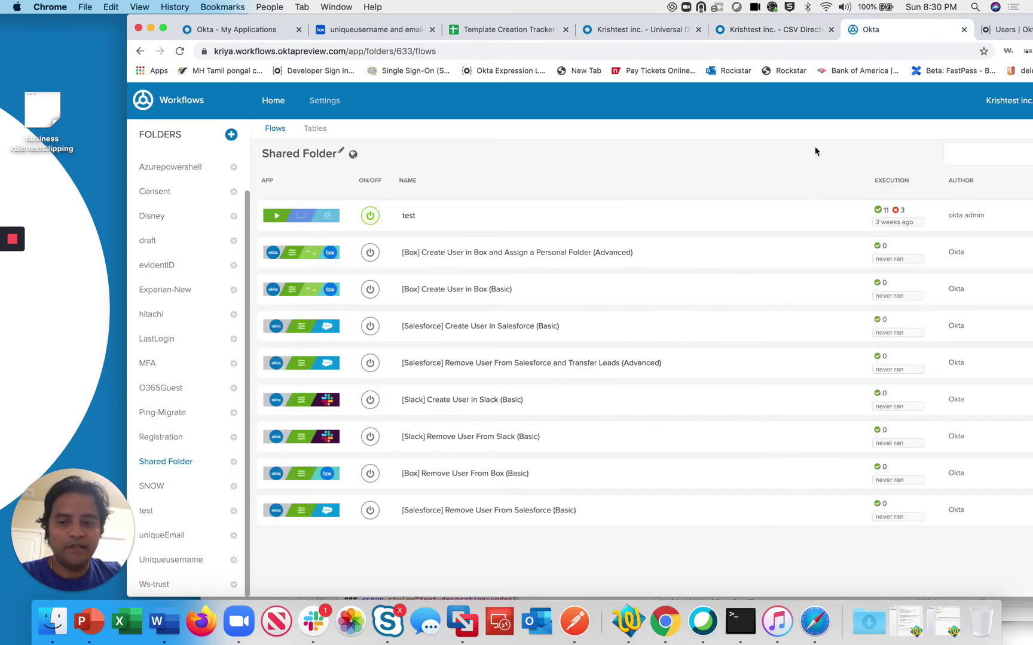
click(181, 537)
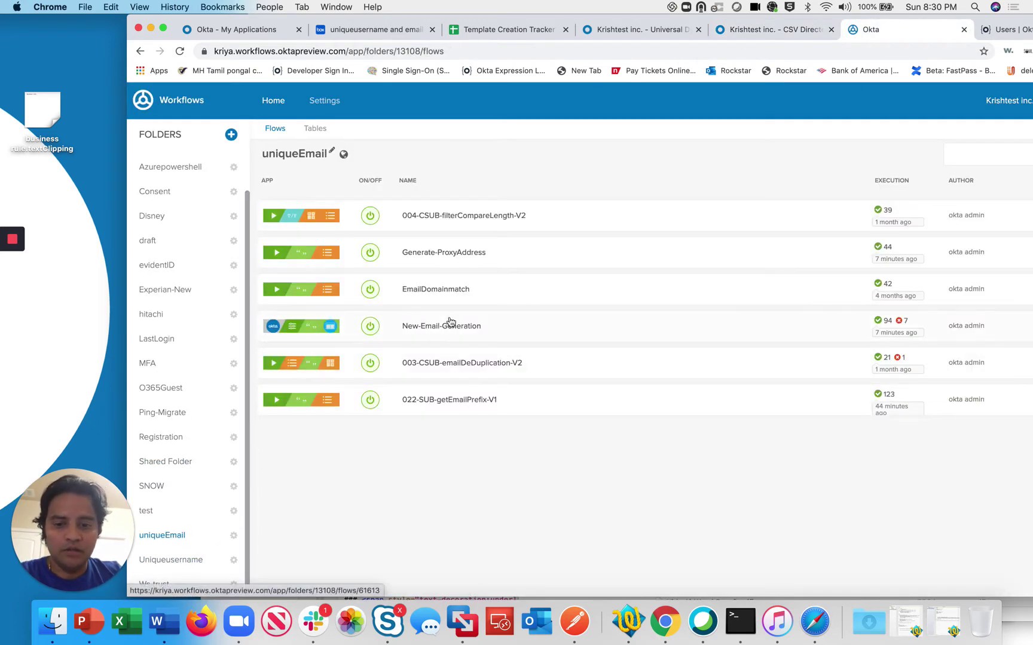
mouse_move(449, 324)
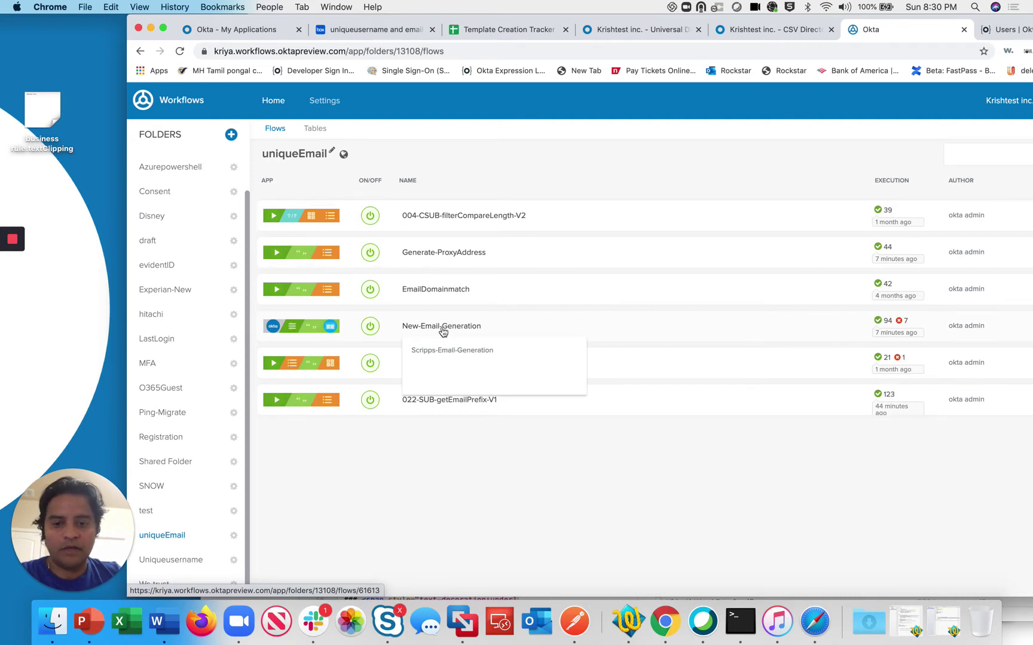
click(437, 328)
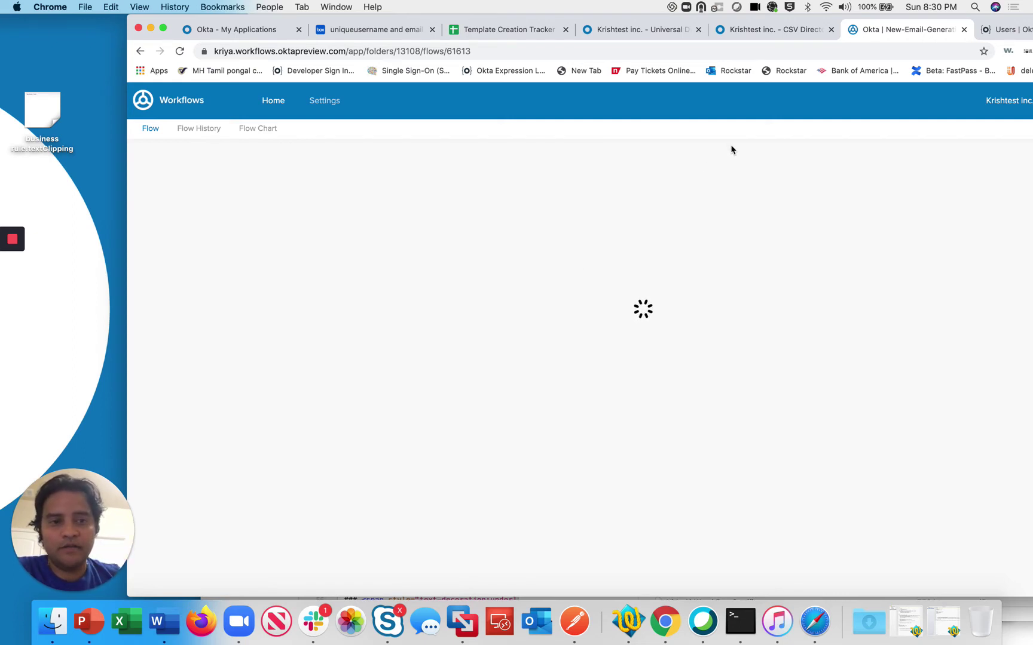
- Recheck the imported users in the CSV Directory - Workflows import results, then return to the New-Email-Generation flow
click(759, 31)
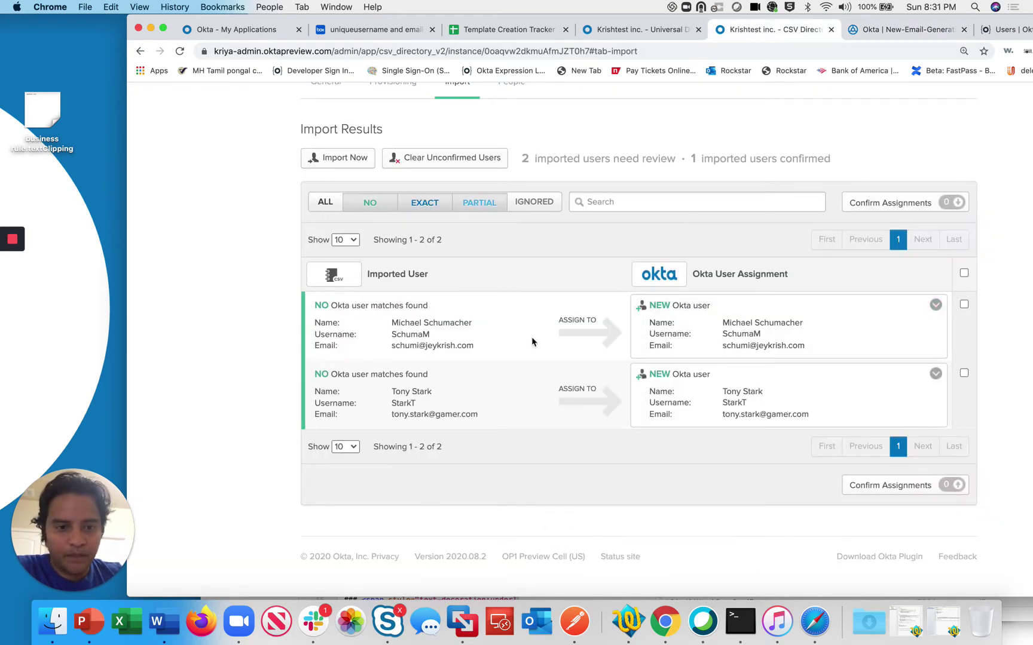
scroll(516, 341, up, 3)
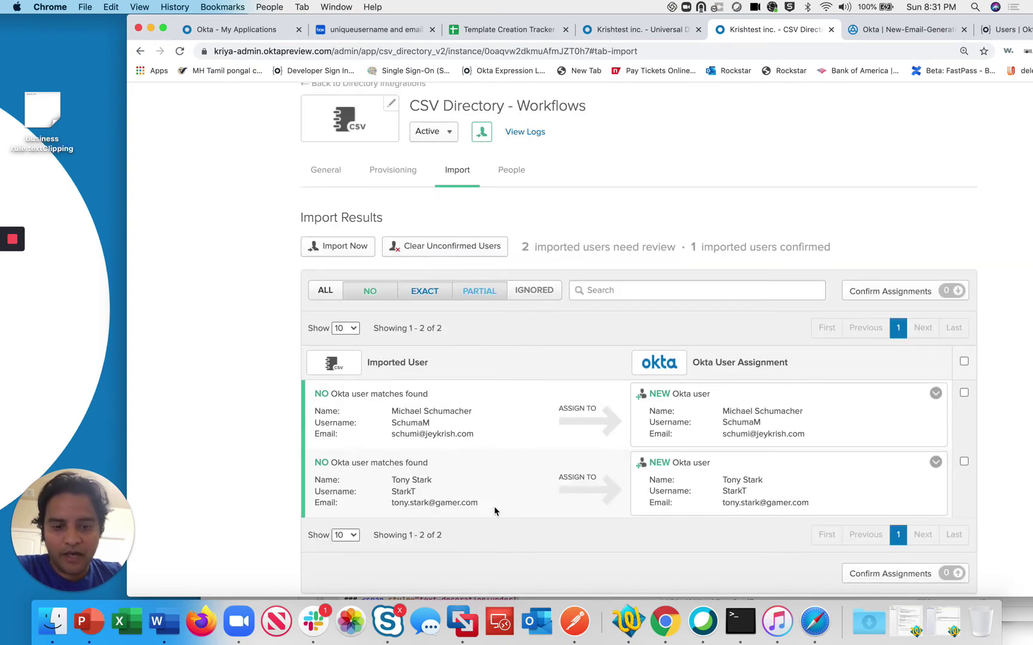
click(894, 30)
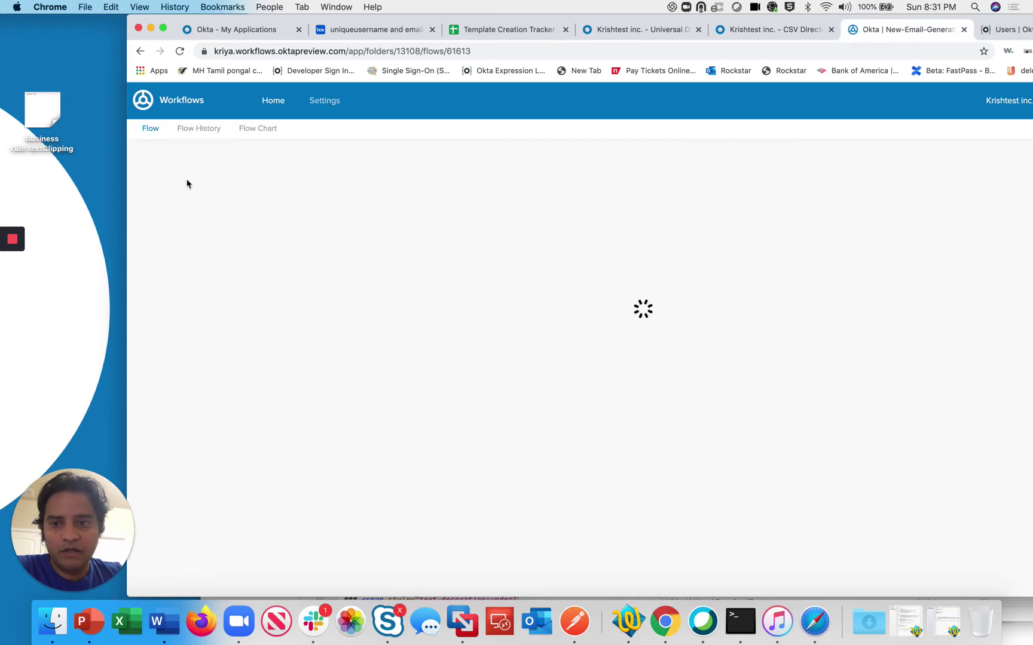
- Examine the flow's first cards, from User Created to Read User, and how brandId maps into the Assign If card
drag(473, 51, 388, 50)
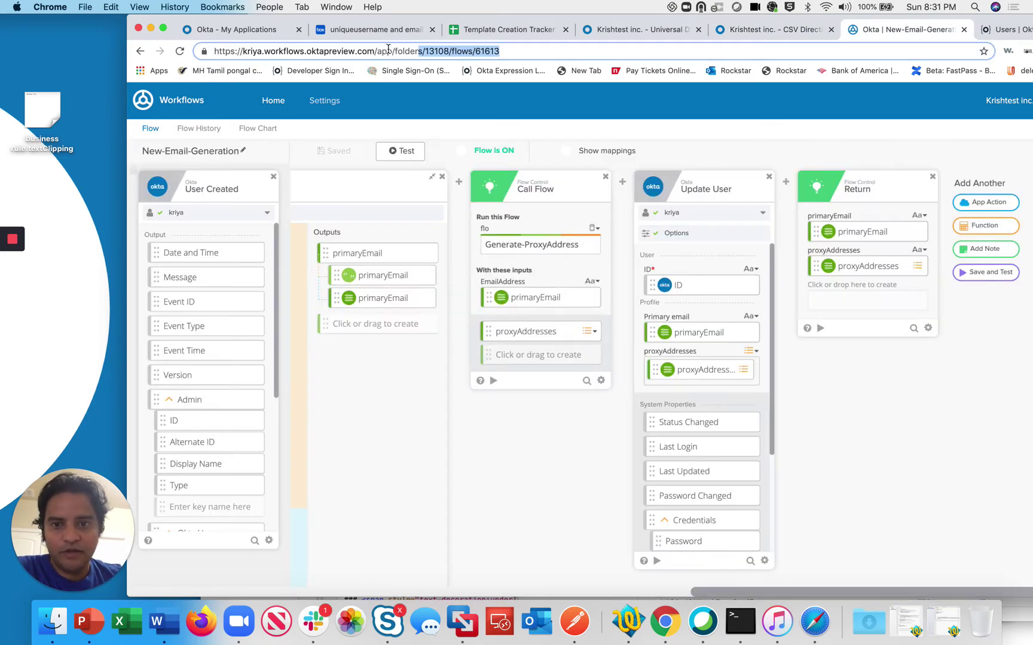
click(617, 585)
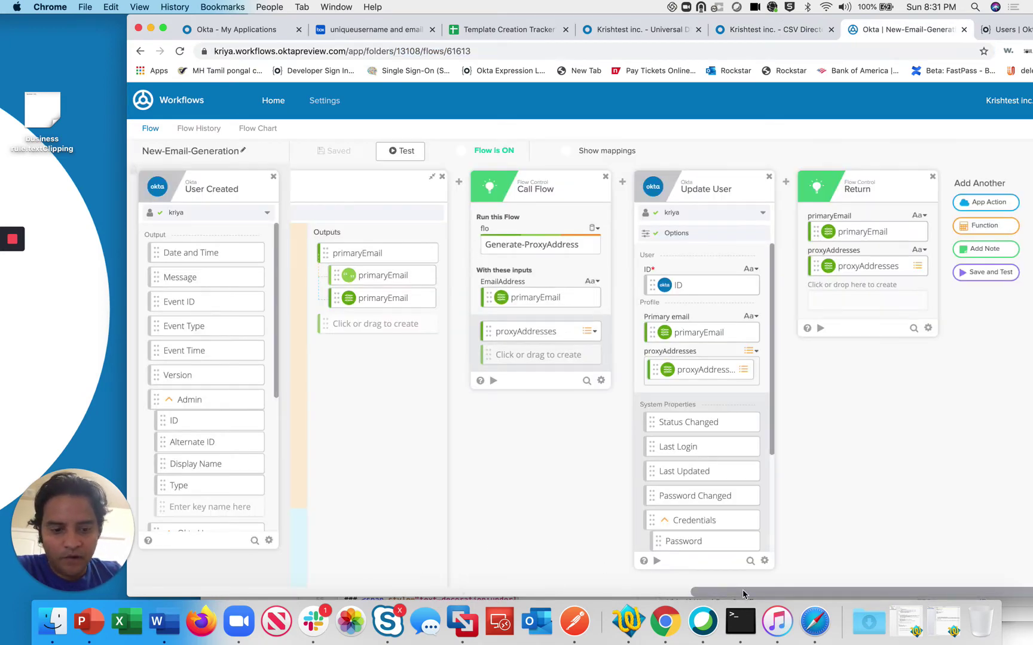
drag(743, 593, 272, 592)
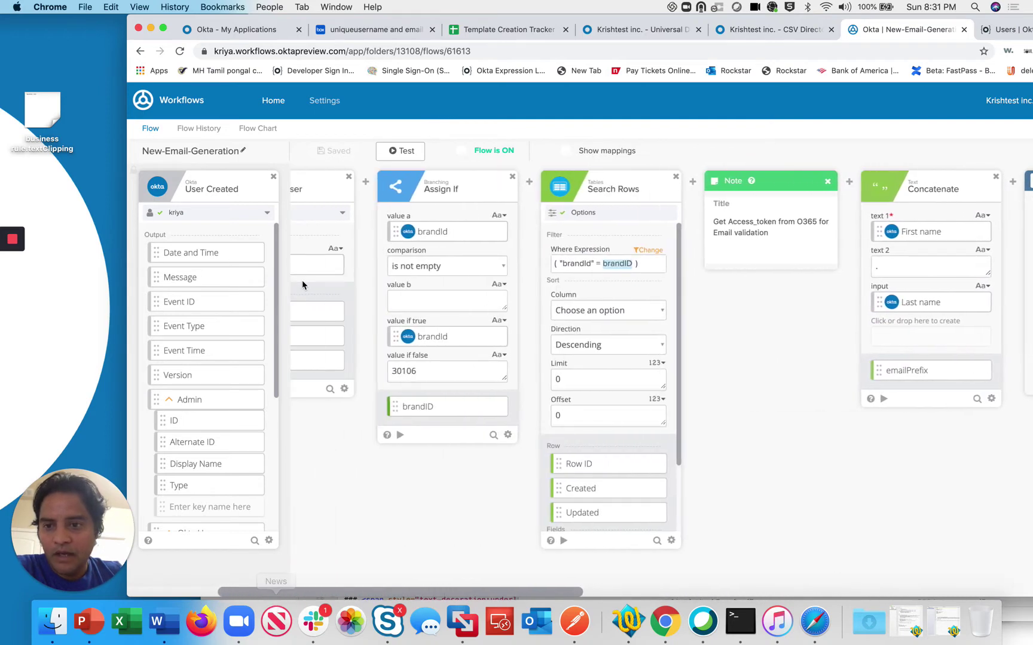
scroll(396, 480, down, 5)
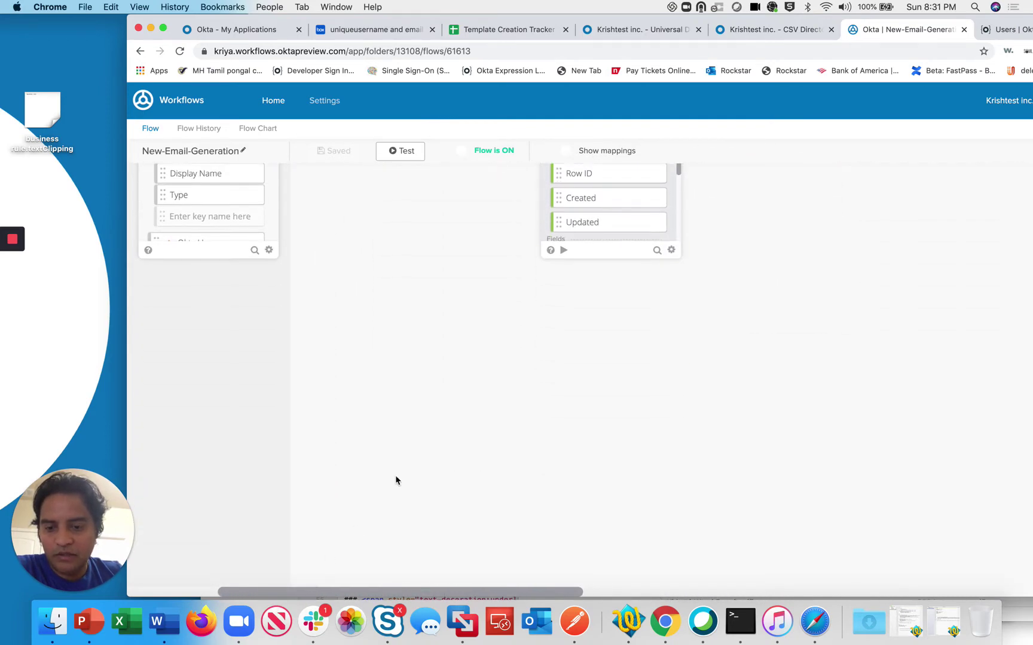
scroll(385, 508, up, 5)
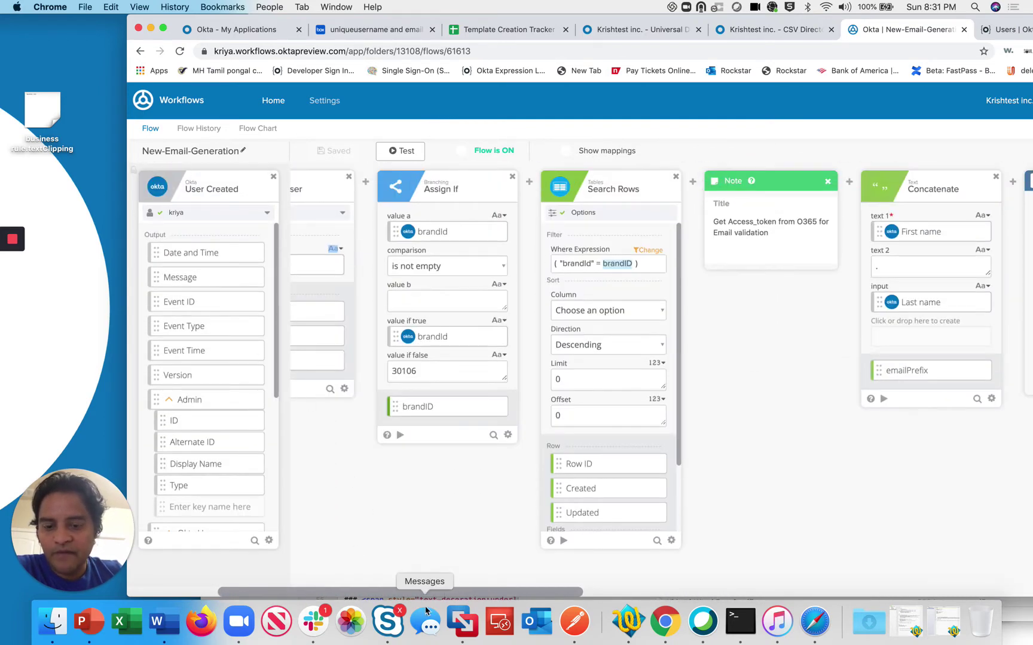
drag(418, 592, 231, 553)
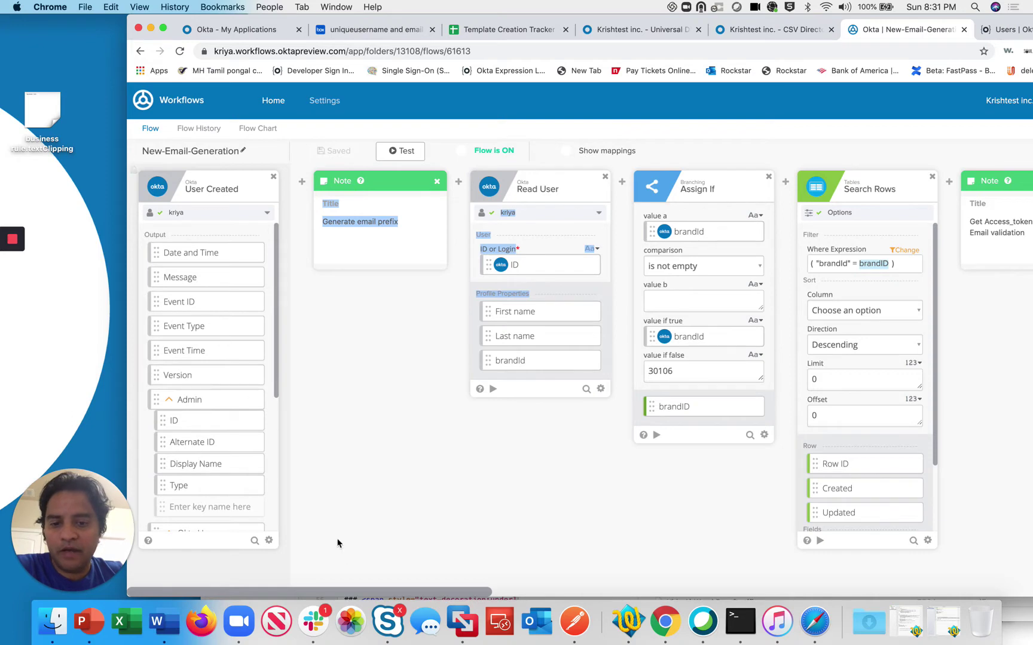
click(527, 496)
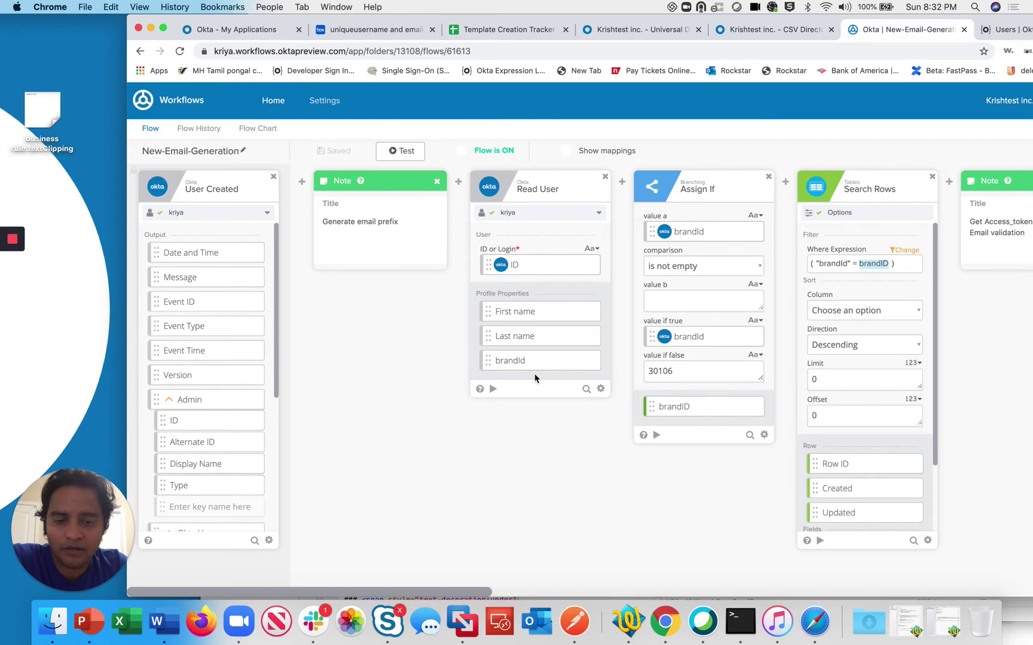
drag(538, 311, 1016, 180)
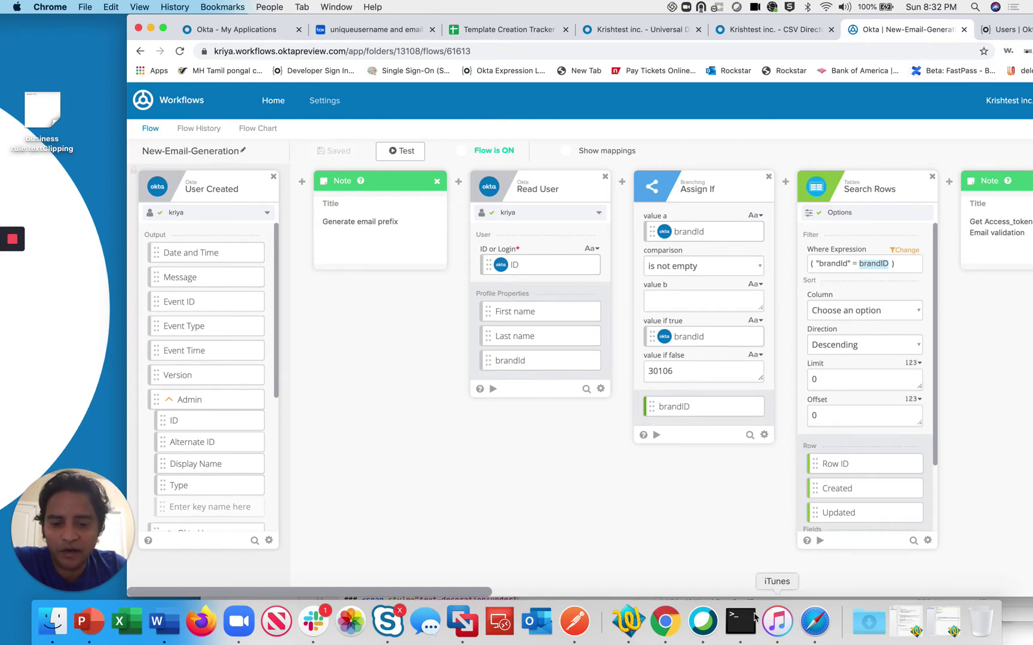
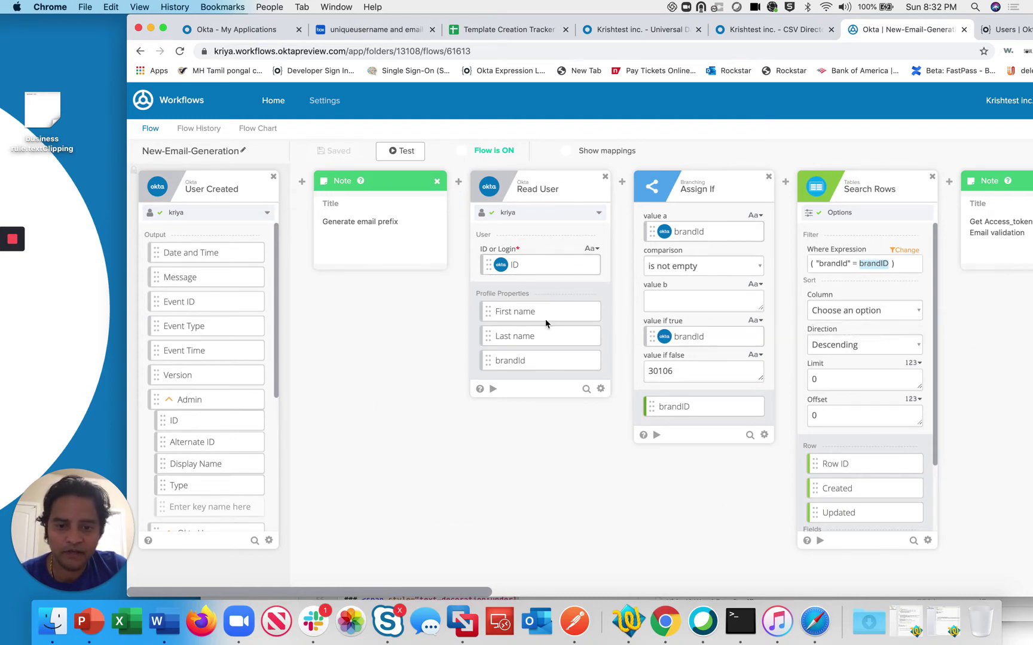
mouse_move(541, 366)
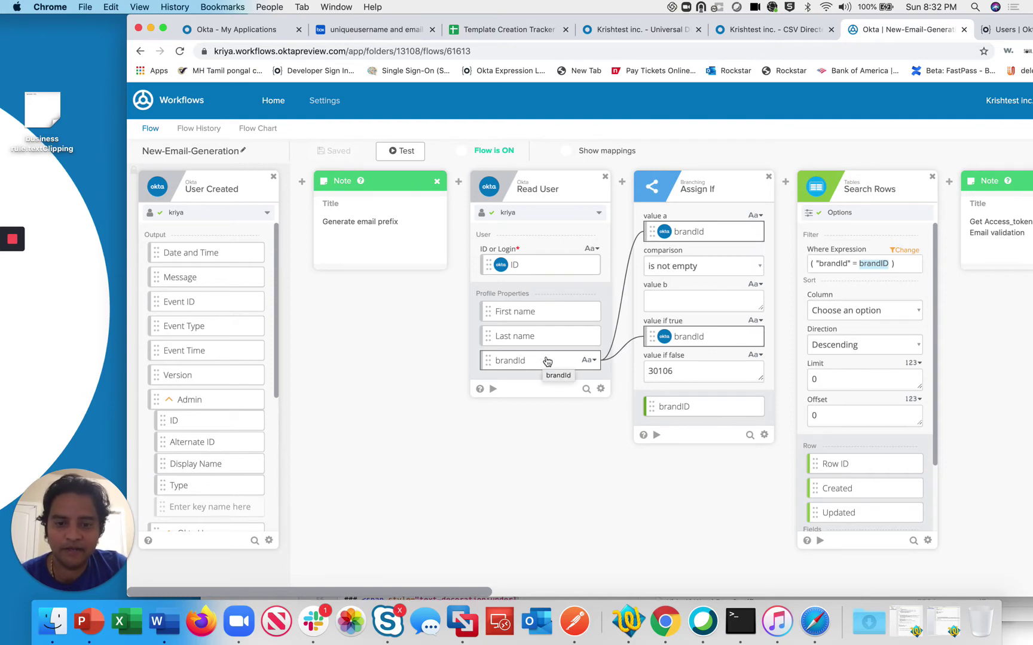
- Open the Provisioning table in the uniqueEmail folder to review its brandId, brandDomain and emailTenent columns
click(273, 100)
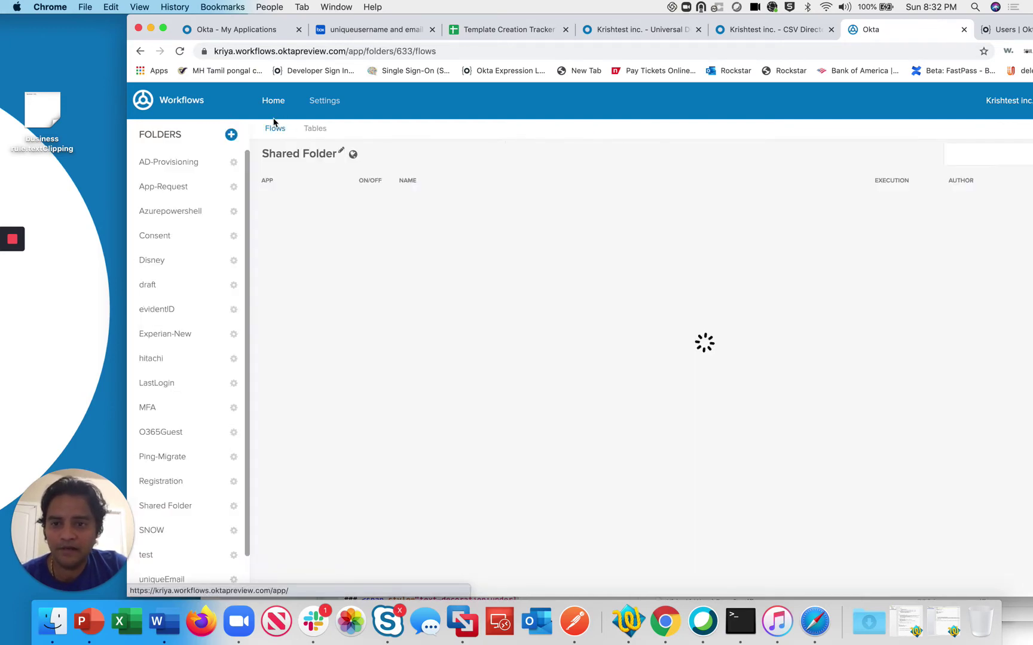
scroll(189, 547, down, 2)
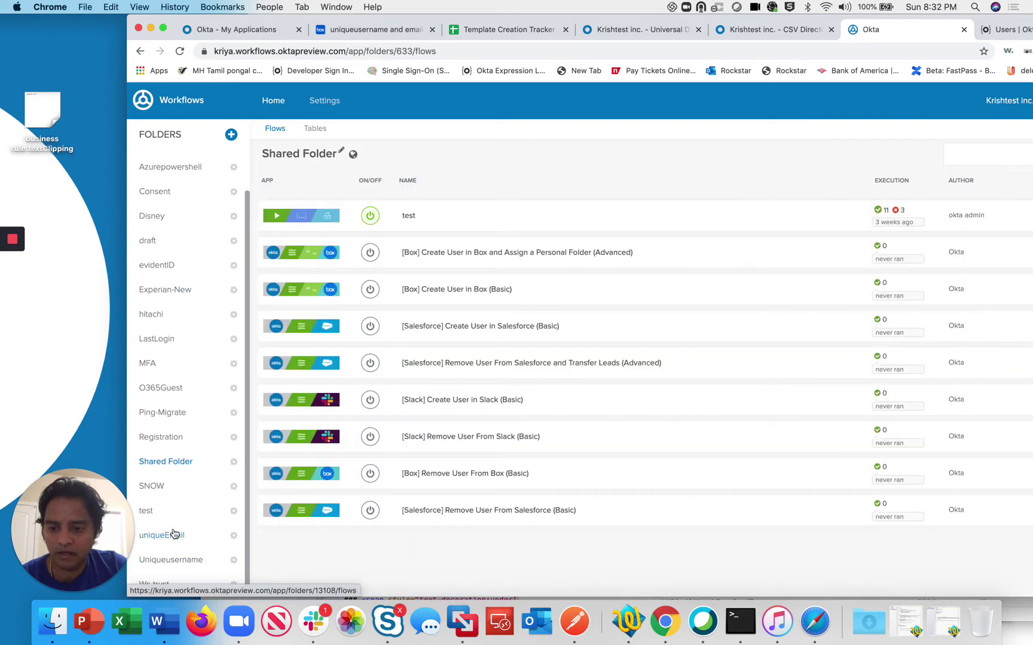
click(179, 535)
click(315, 127)
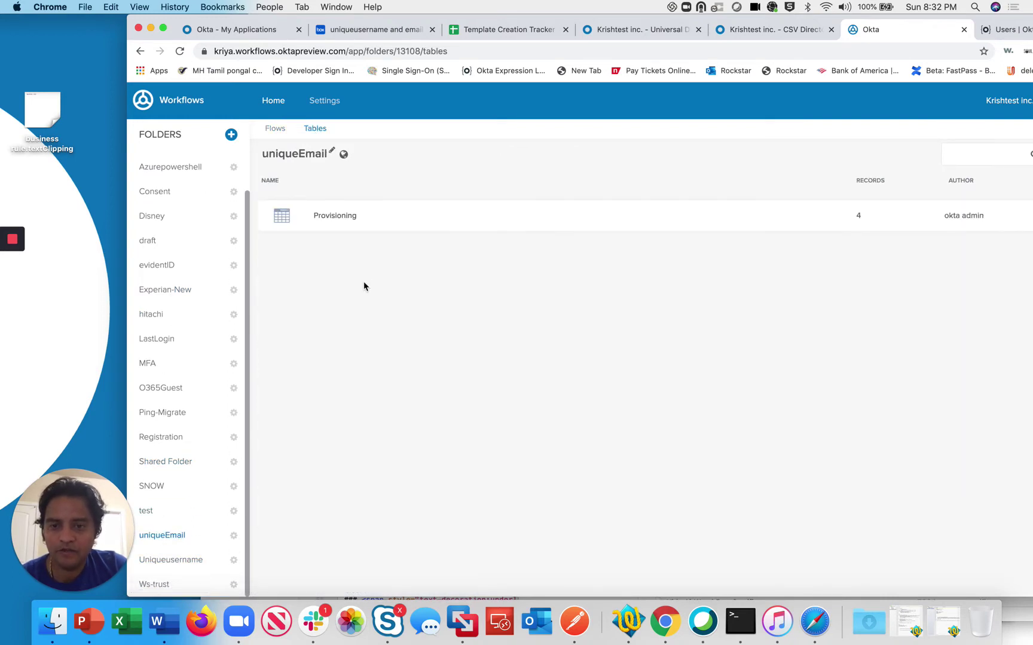
click(353, 215)
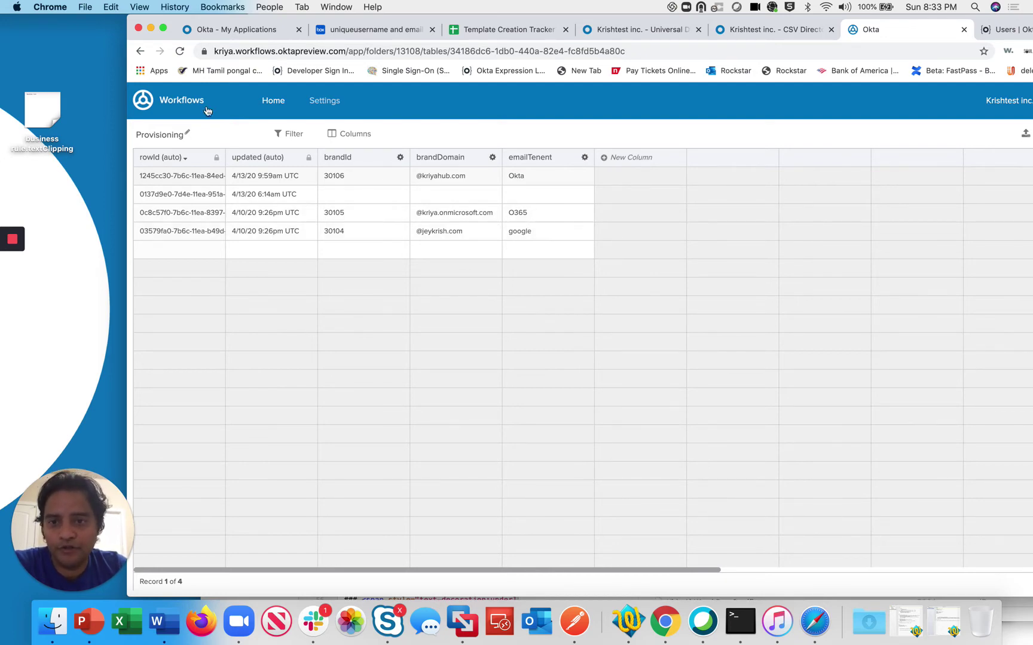
- Reopen the New-Email-Generation flow from the uniqueEmail folder and examine its Search Rows card
click(268, 105)
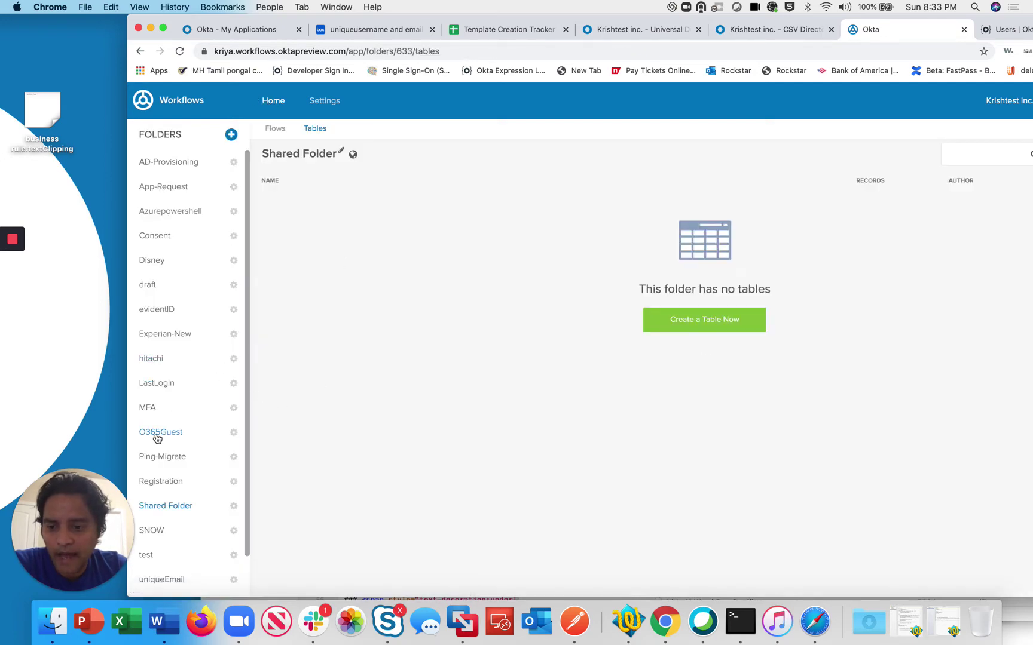
click(181, 578)
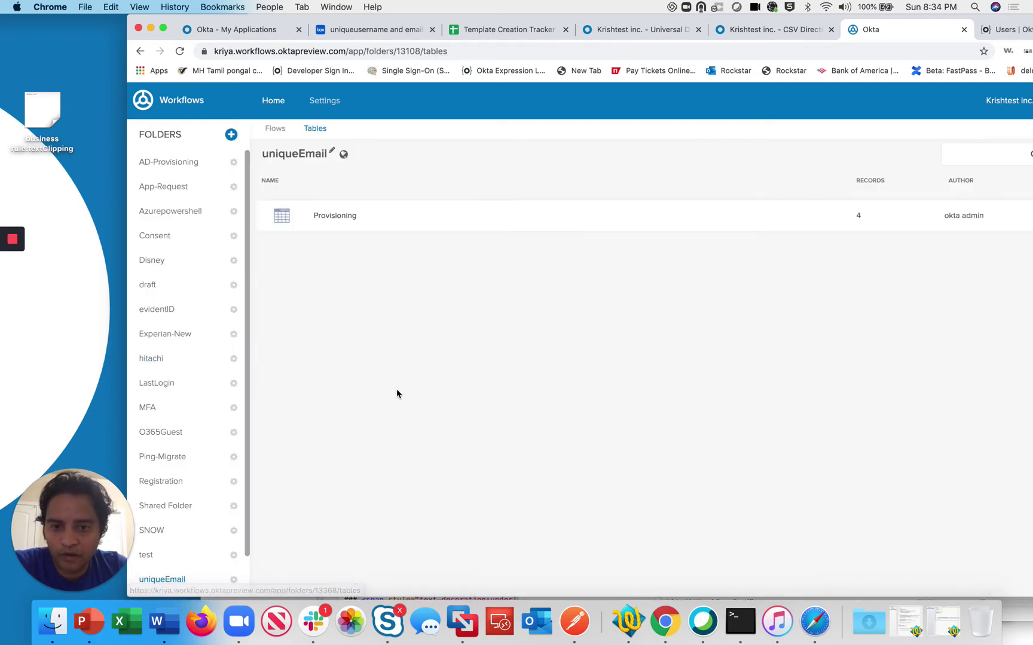
click(284, 135)
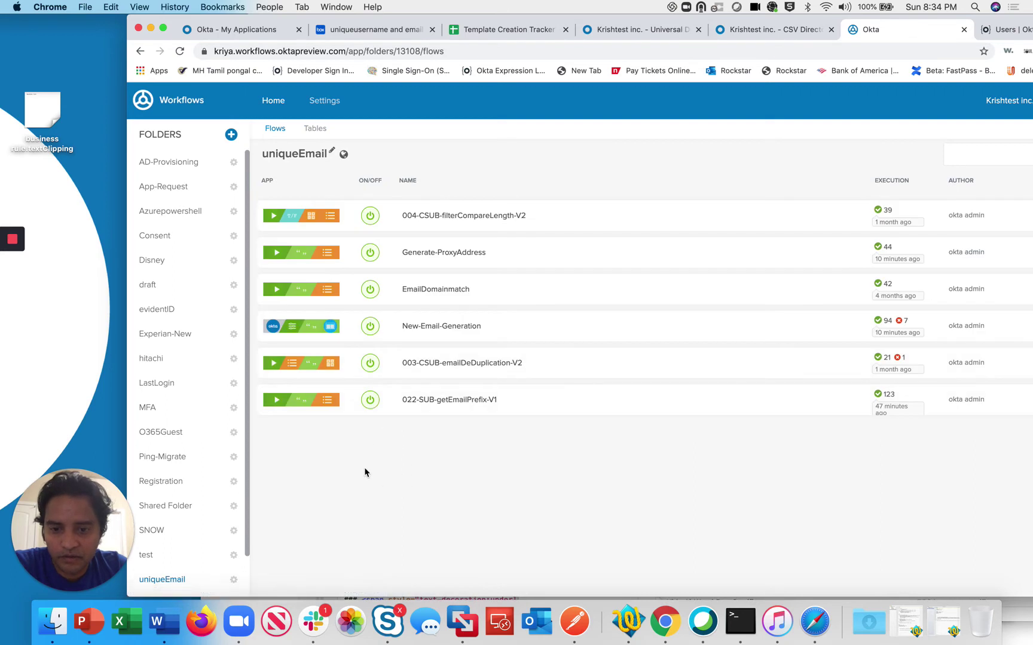
click(439, 329)
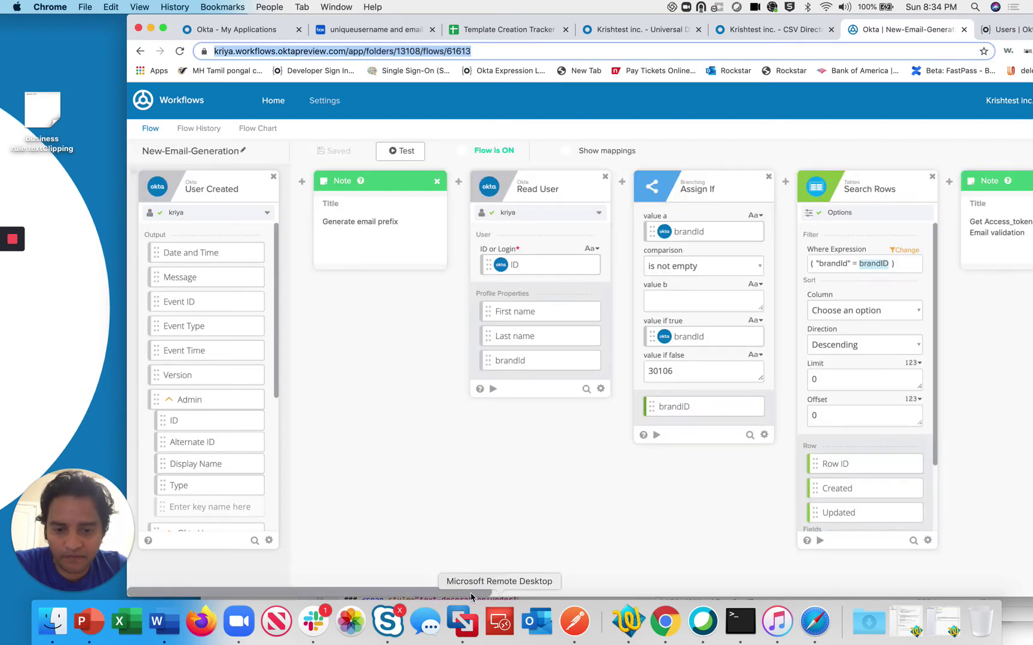
drag(473, 588, 492, 589)
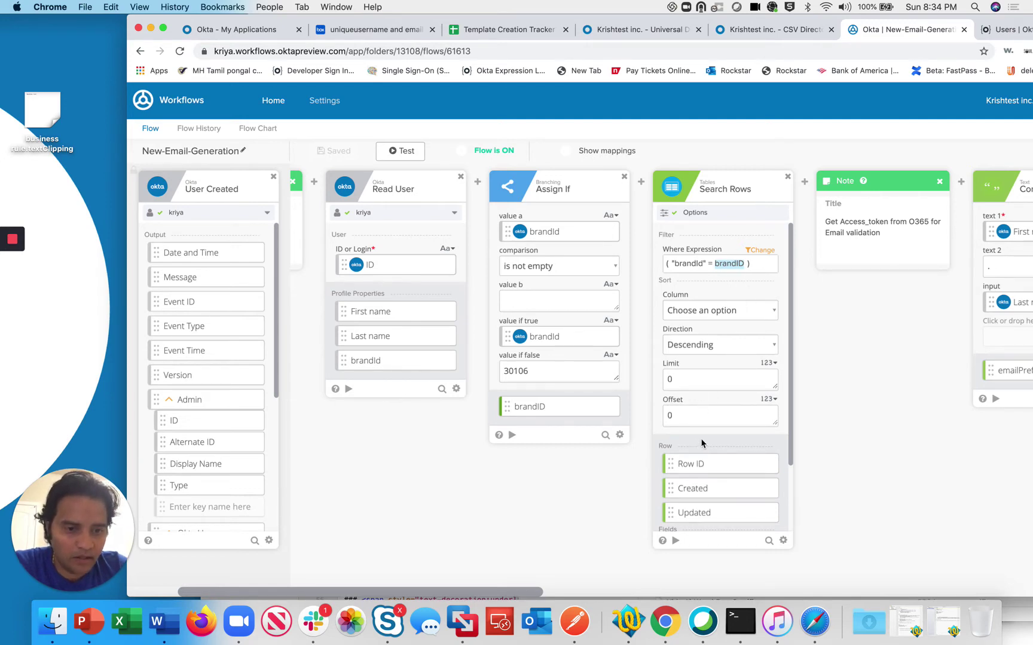
- Examine the Search Rows output fields and the Concatenate card that builds emailPrefix from the first and last names
scroll(702, 442, down, 3)
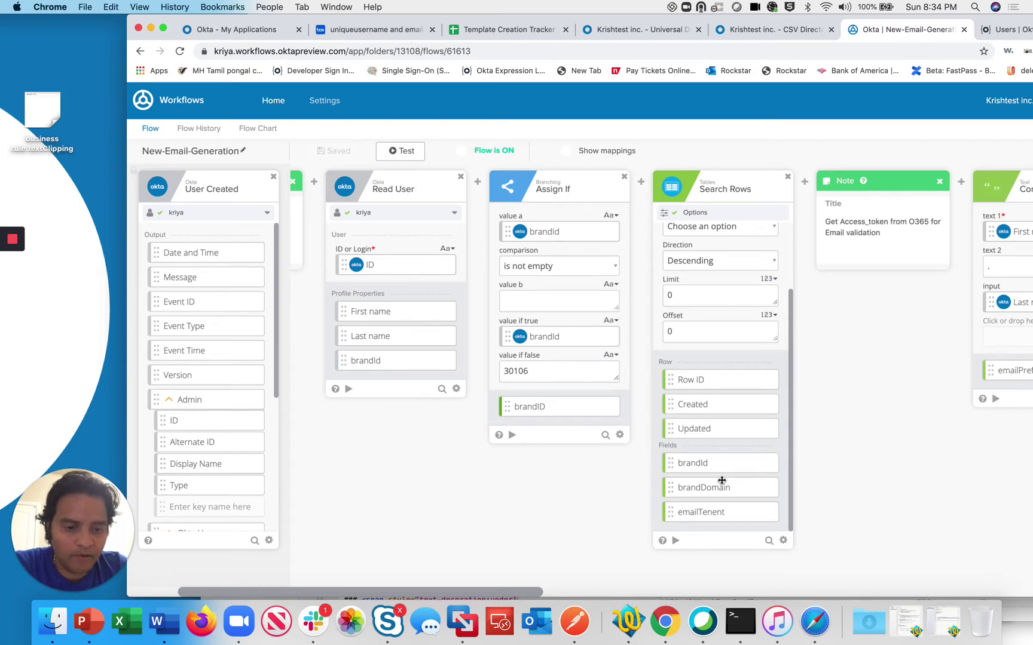
drag(530, 595, 625, 587)
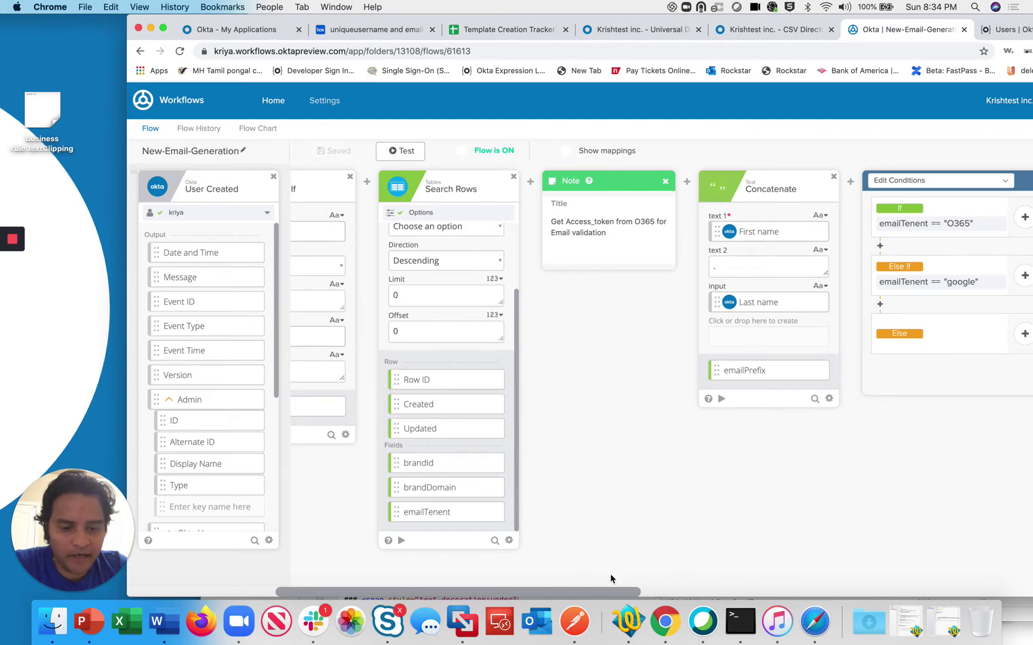
drag(605, 594, 676, 590)
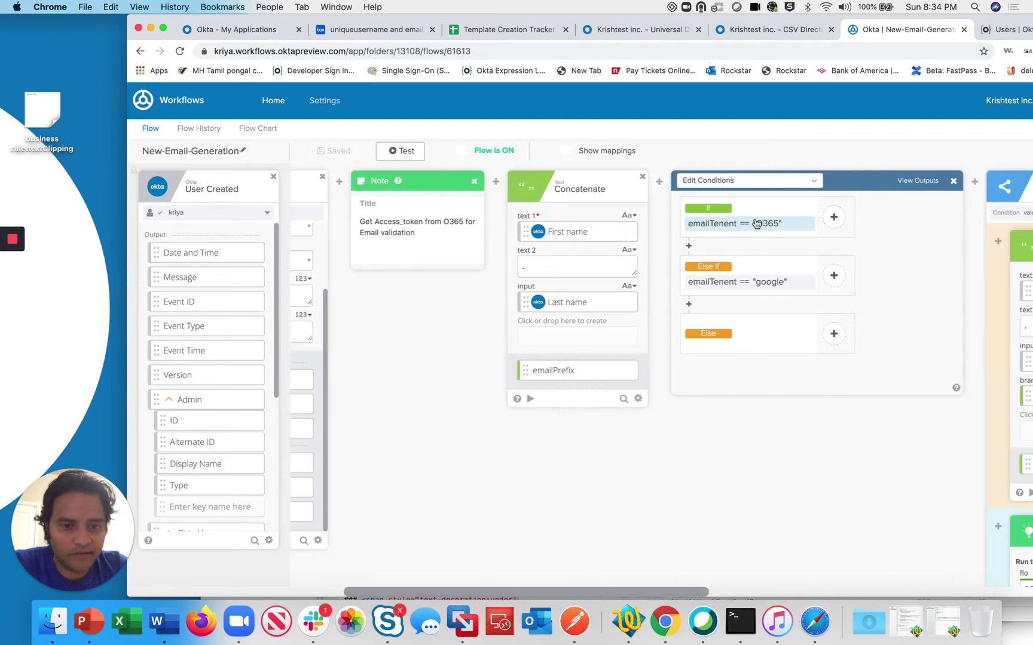
- Show the emailTenent == "O365" branch, then the "google" branch, and examine its cards through the G Suite Admin Custom API Action
click(734, 183)
click(733, 199)
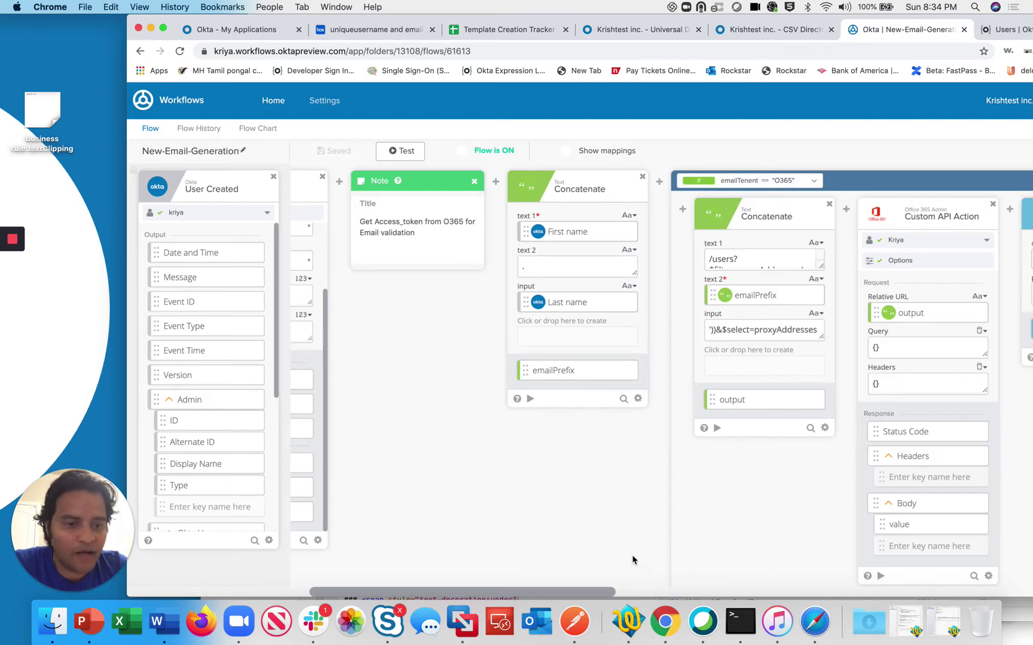
click(741, 182)
click(741, 218)
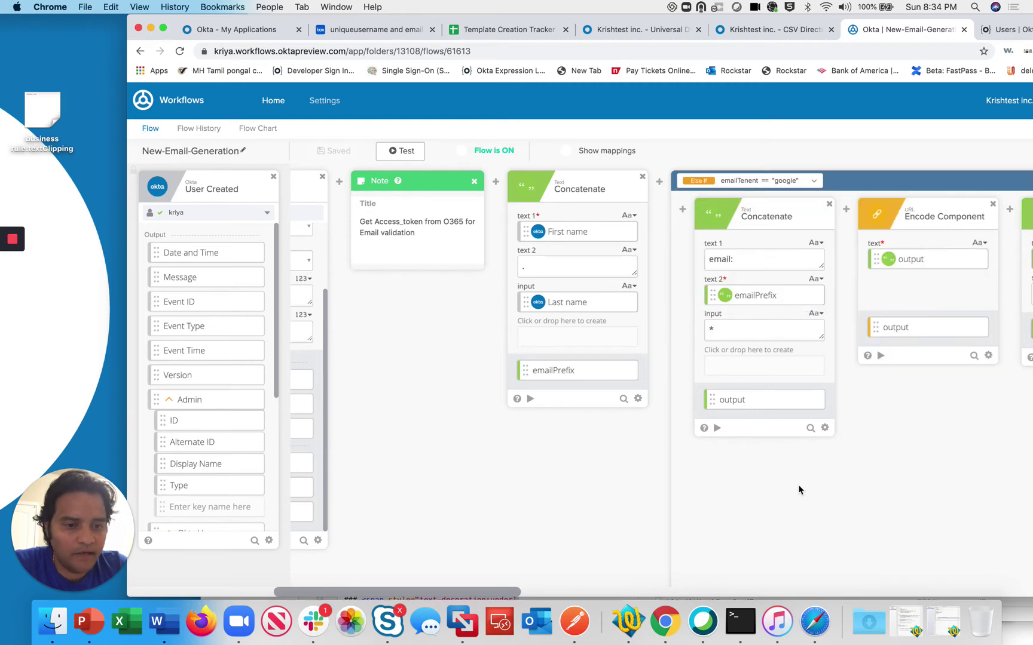
scroll(658, 578, right, 10)
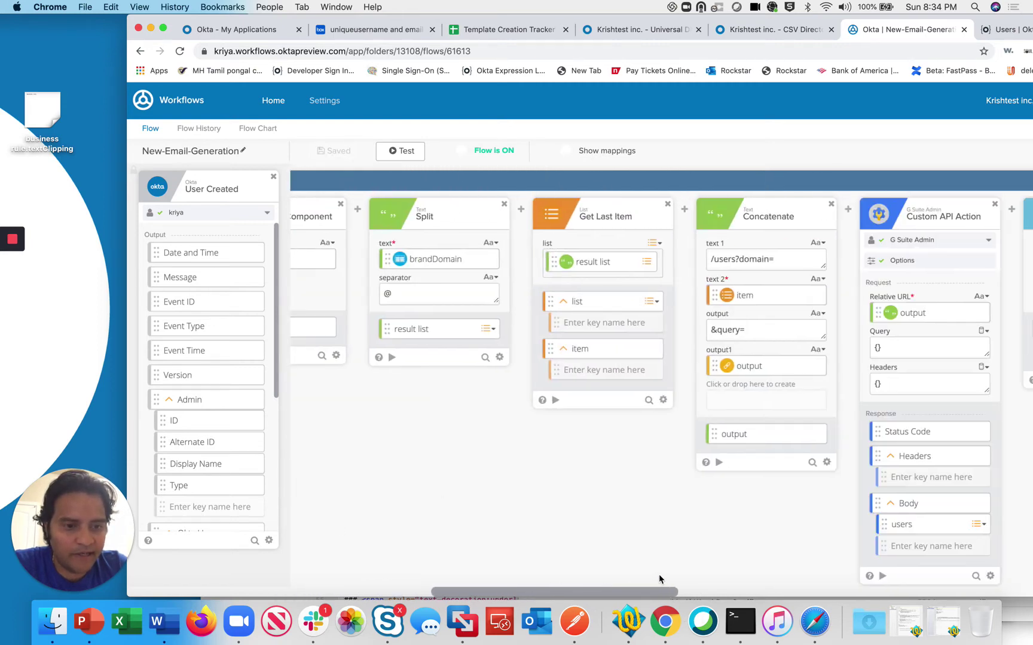
scroll(658, 578, right, 2)
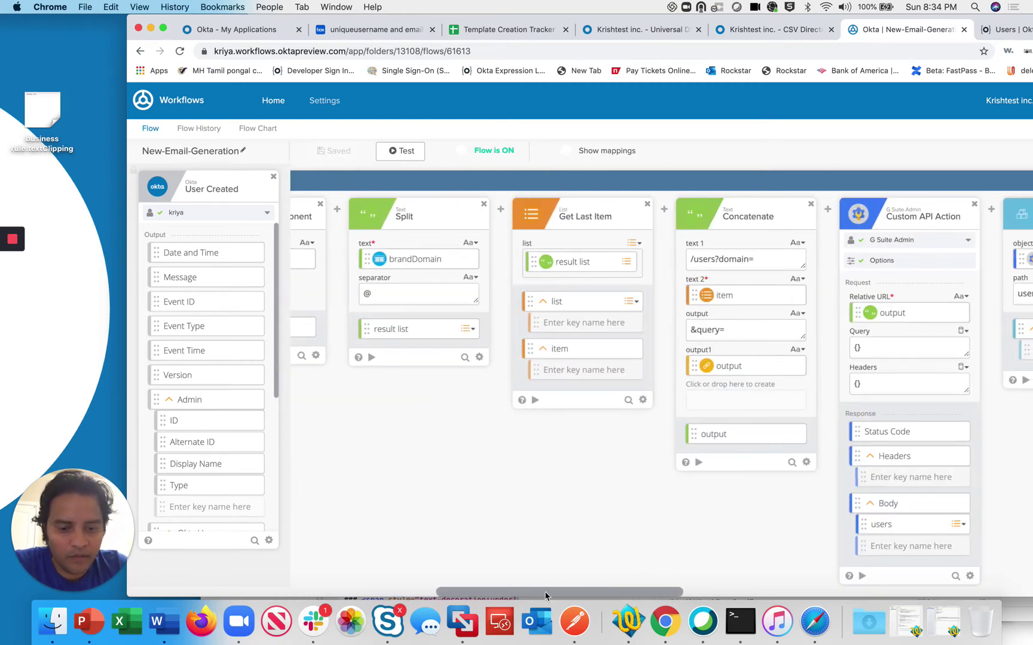
drag(545, 593, 470, 592)
- Switch the condition block to the Else branch and compare it with the O365 and google conditions
click(439, 182)
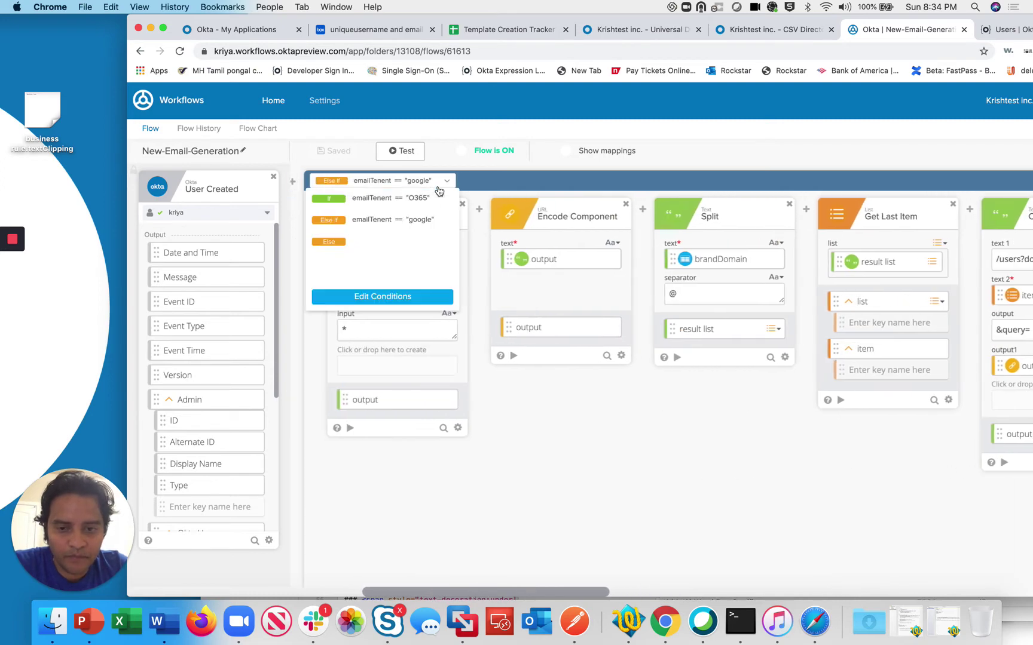
click(410, 244)
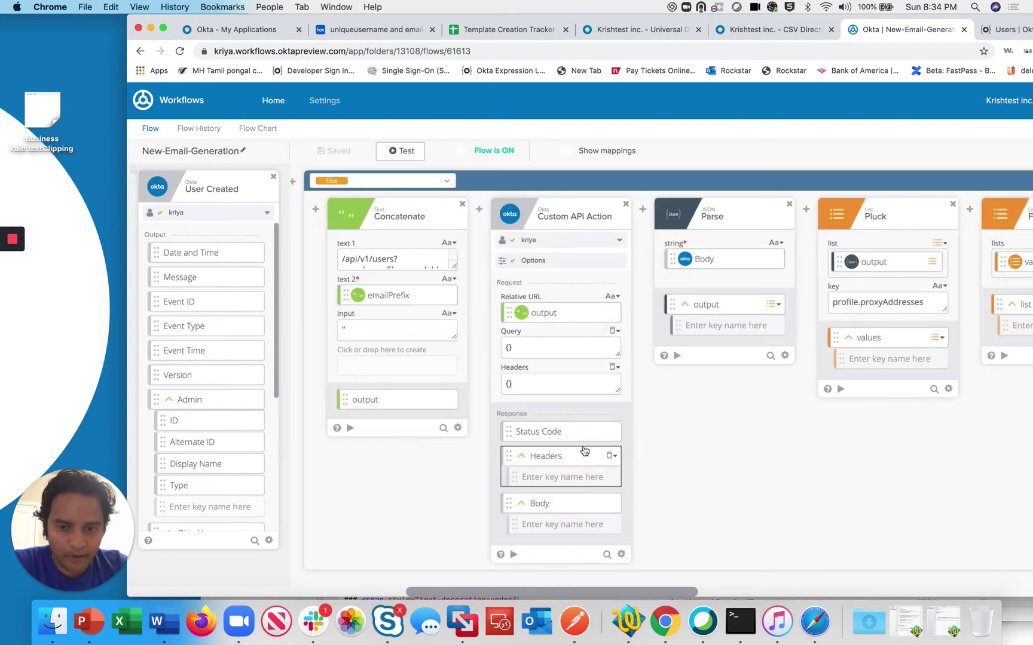
drag(603, 595, 558, 589)
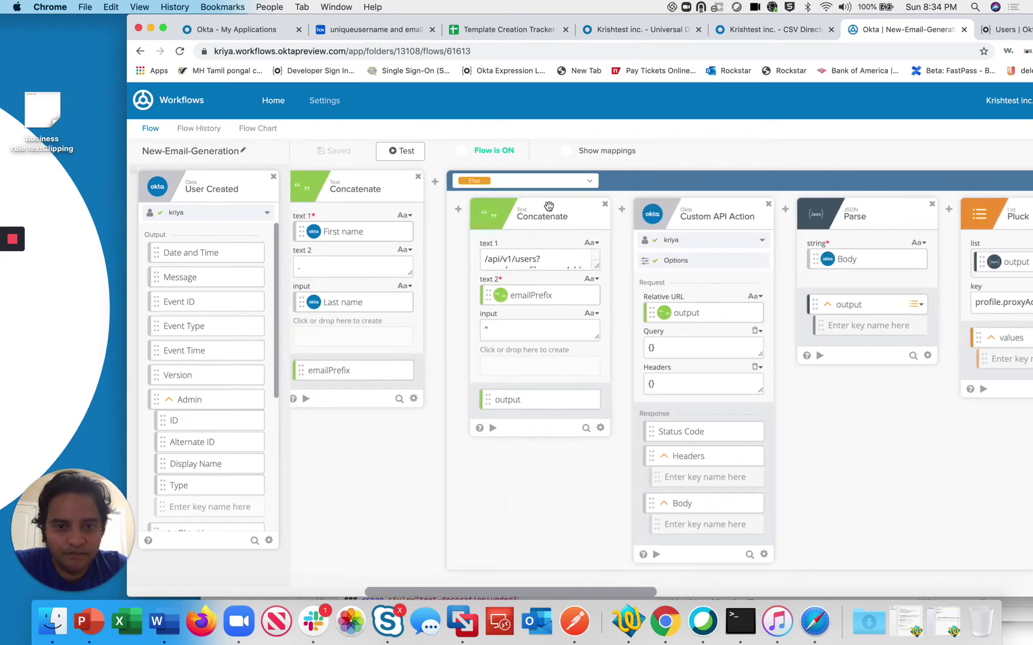
click(557, 185)
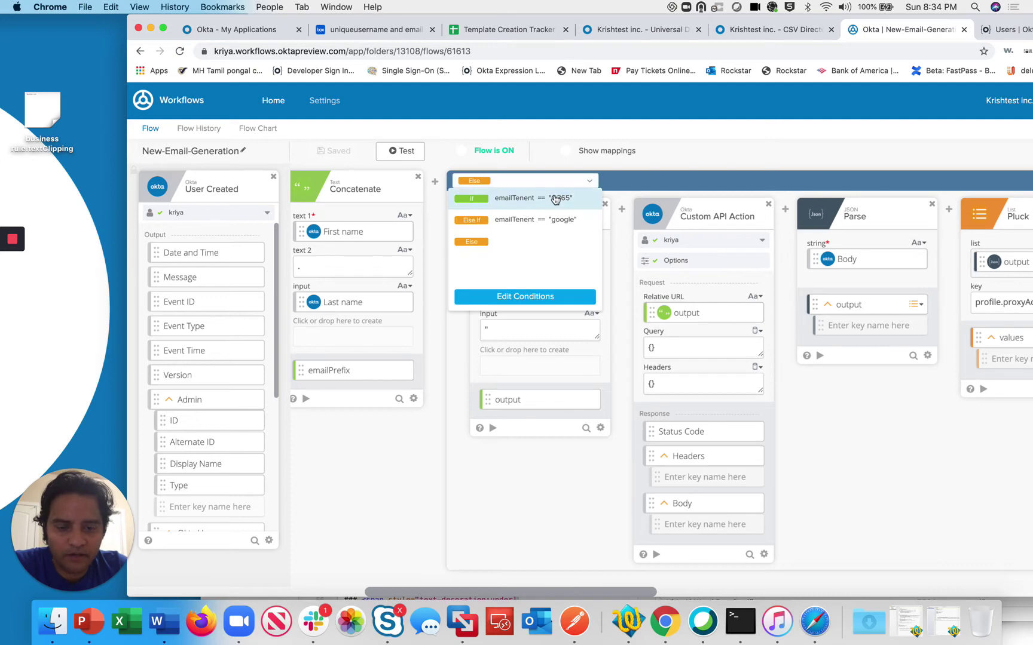
drag(554, 201, 535, 243)
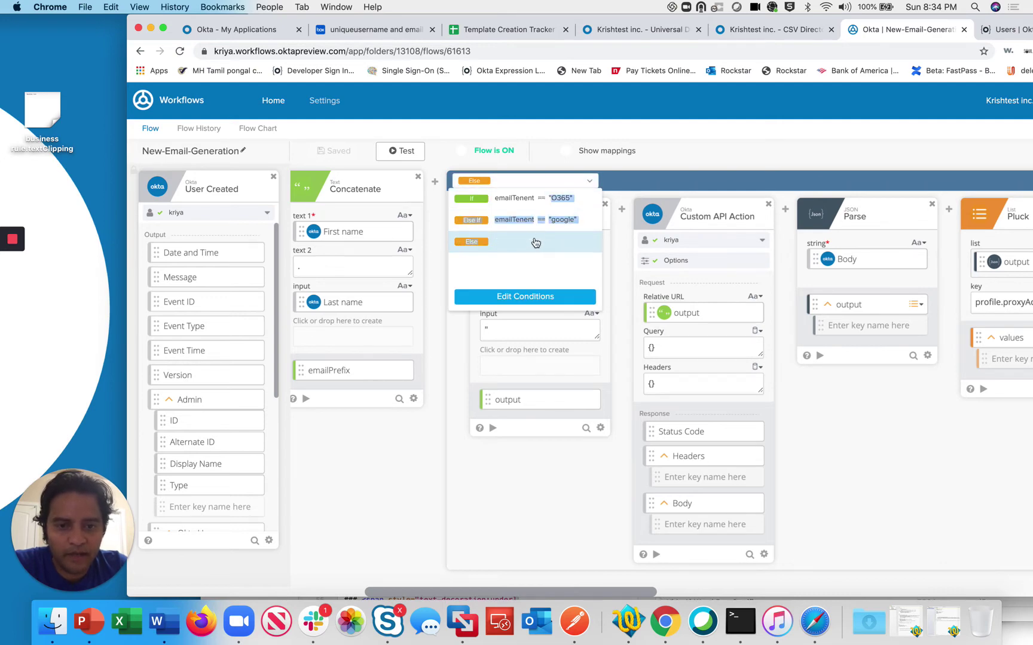
click(534, 244)
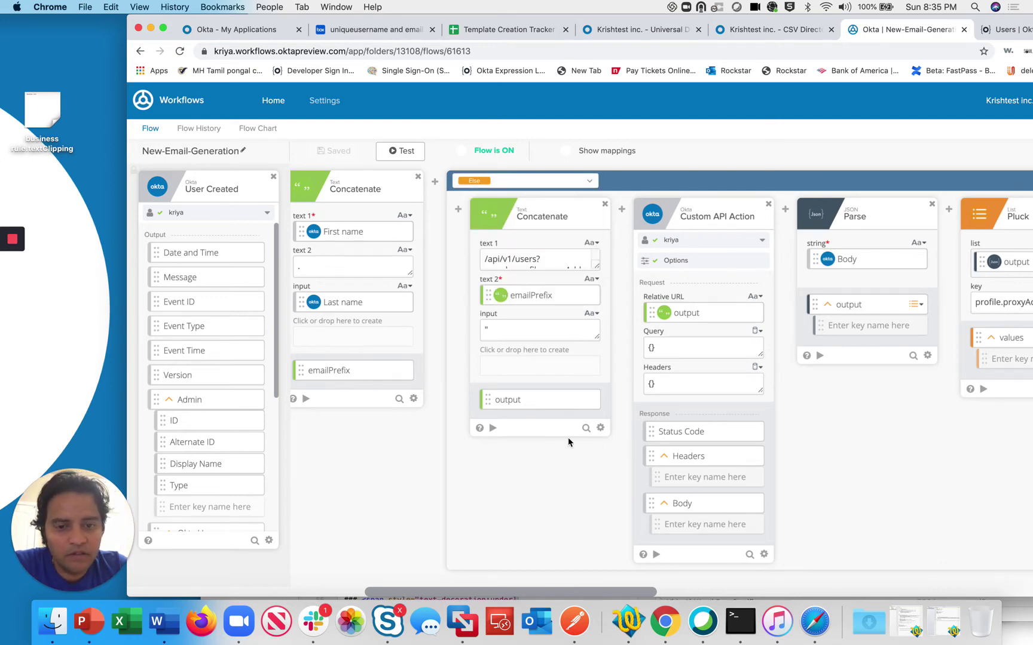
- Examine the Else branch's cards from the Concatenate URL and Okta Custom API Action through to Filter Custom
scroll(574, 263, down, 1)
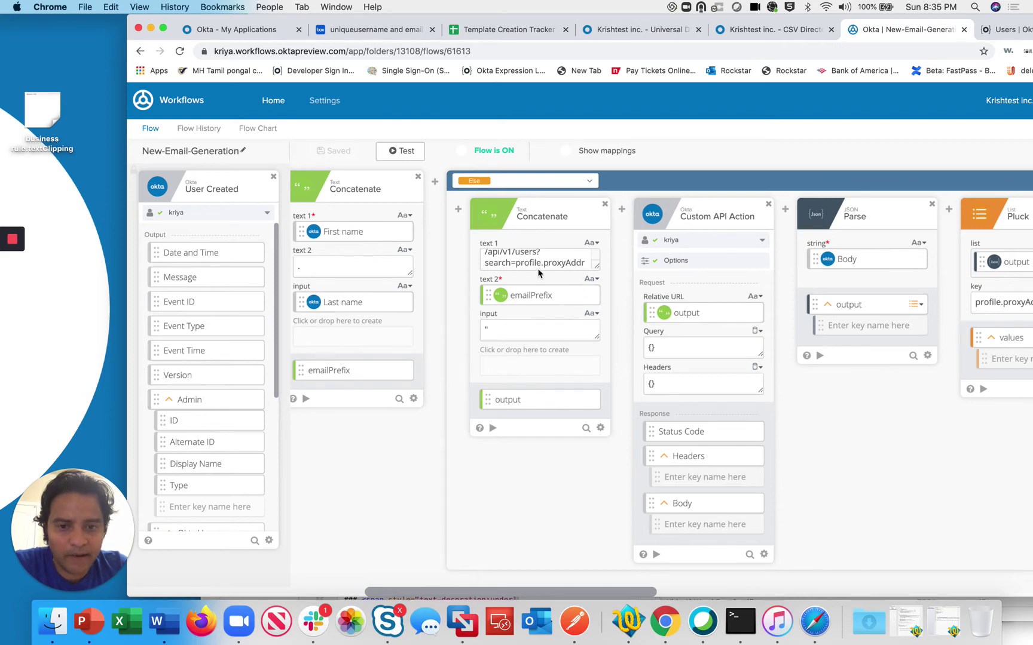
scroll(538, 273, down, 1)
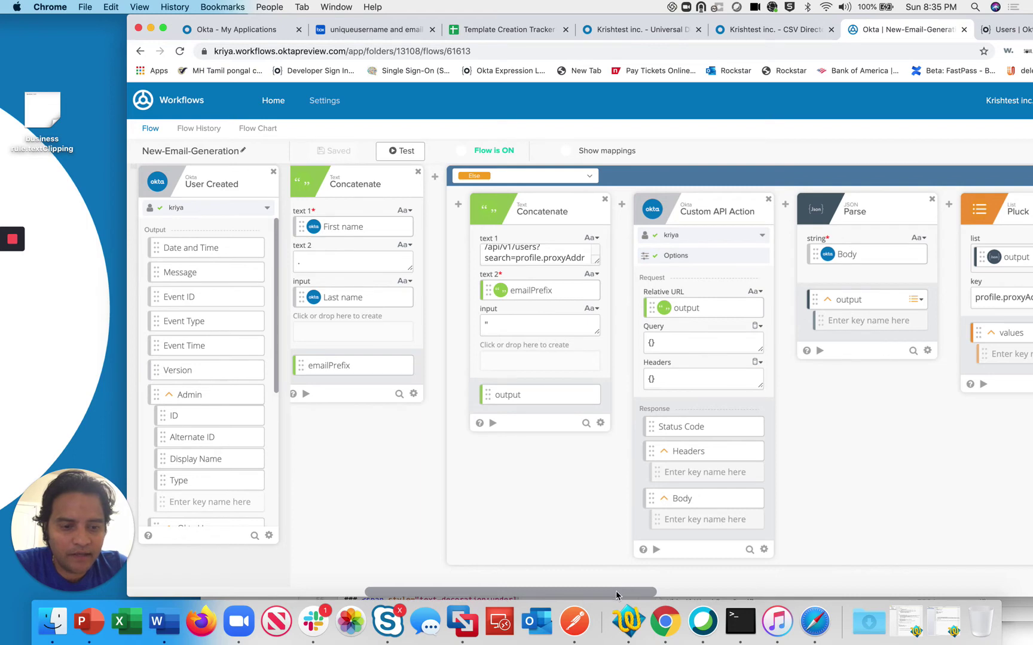
drag(615, 591, 676, 591)
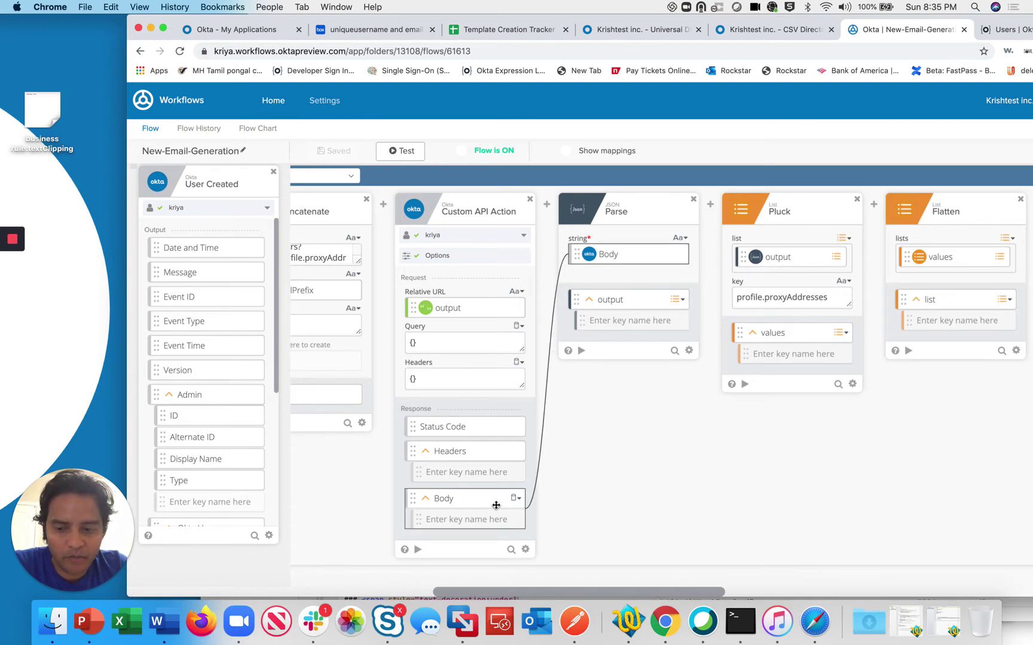
drag(665, 594, 771, 588)
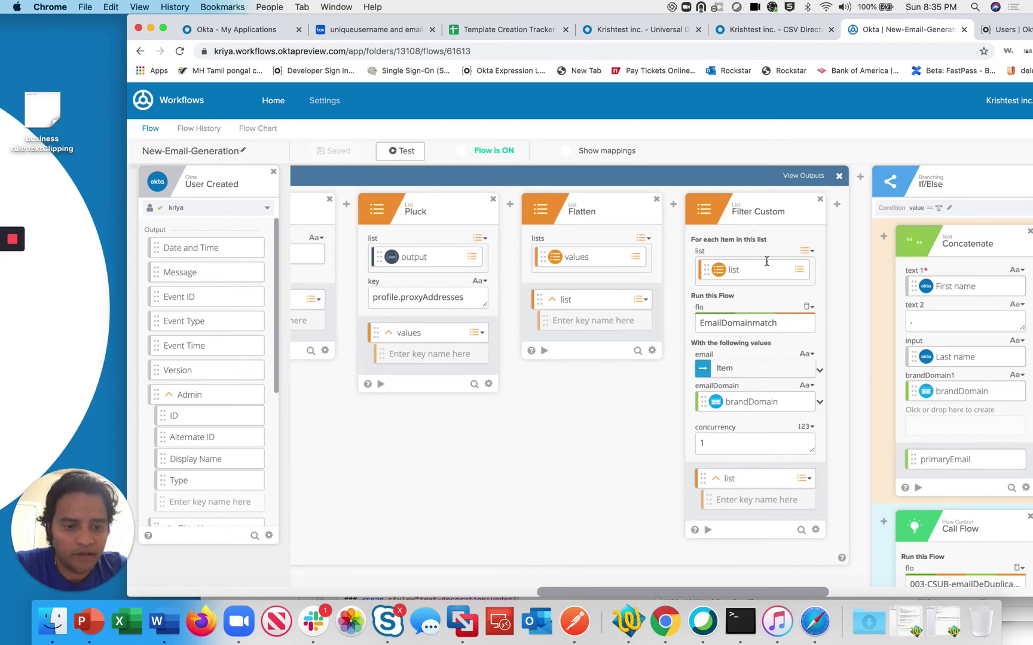
mouse_move(739, 480)
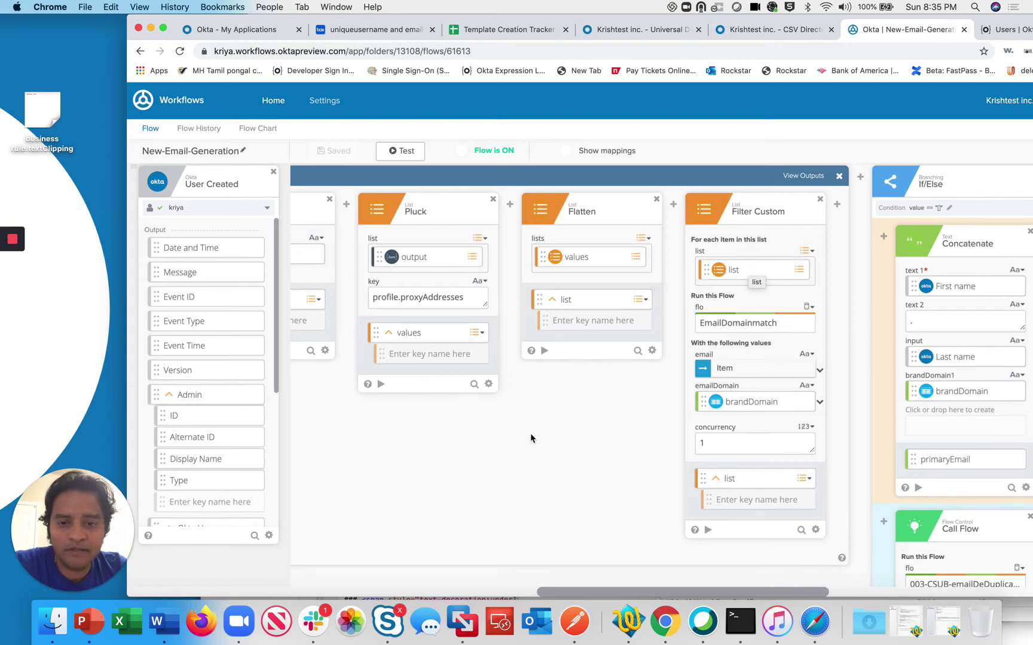
- Reread the full proxyAddresses search query in the Else branch's Concatenate card, then follow the branch to Filter Custom
drag(648, 591, 509, 584)
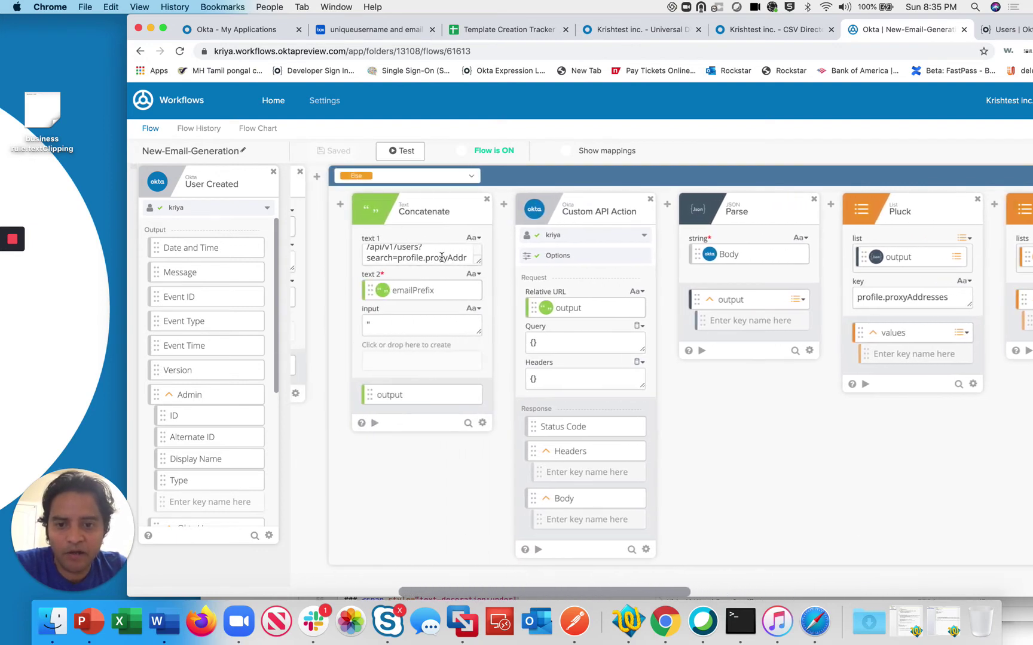
text(esses sw "smtp:)
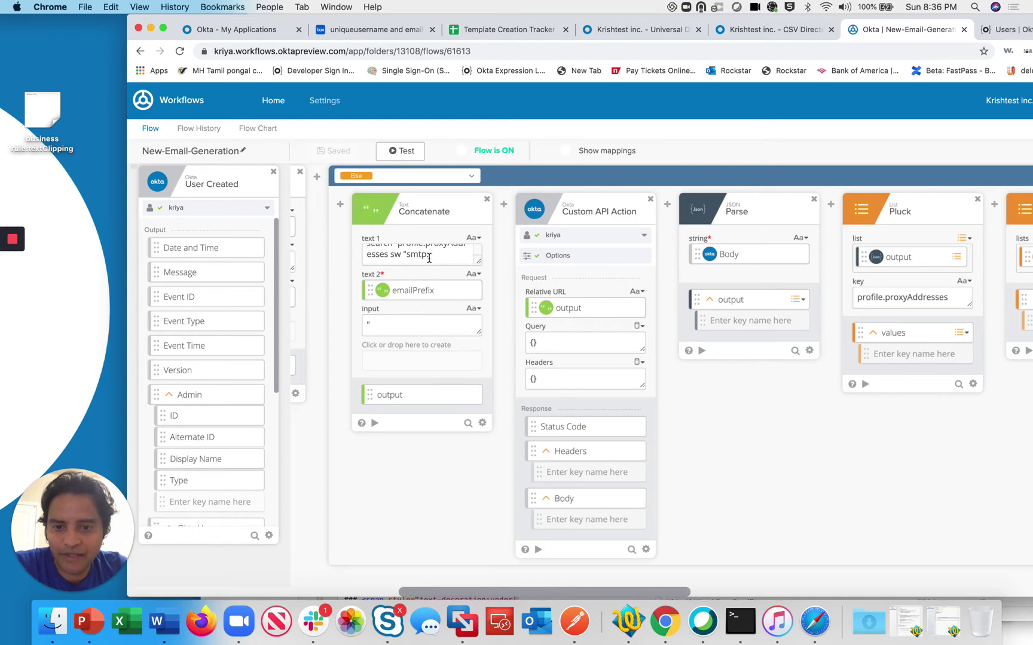
scroll(429, 257, down, 2)
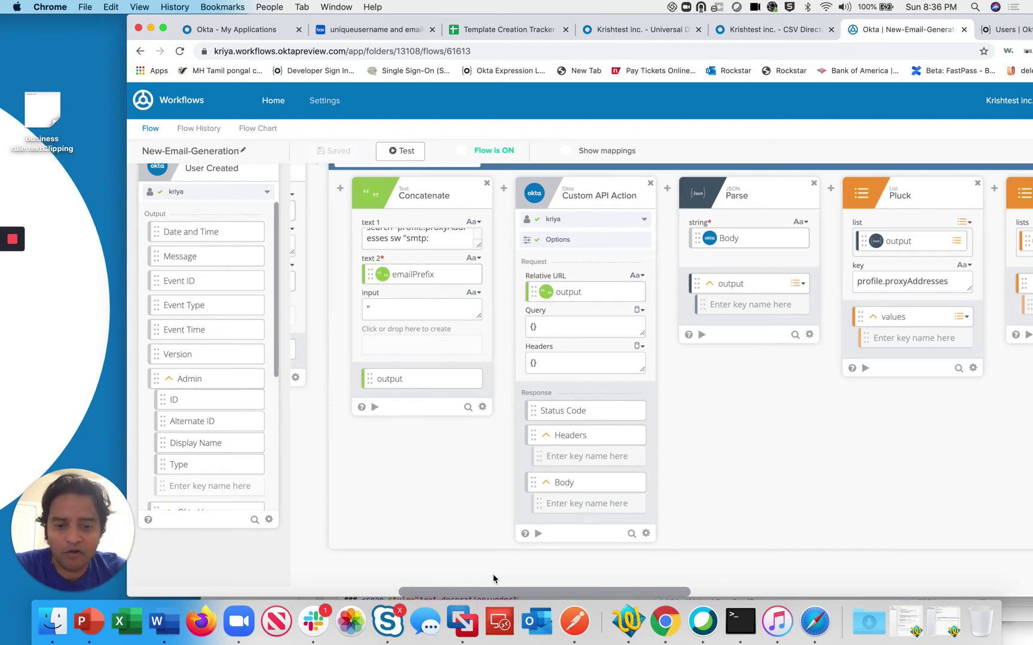
drag(505, 594, 647, 583)
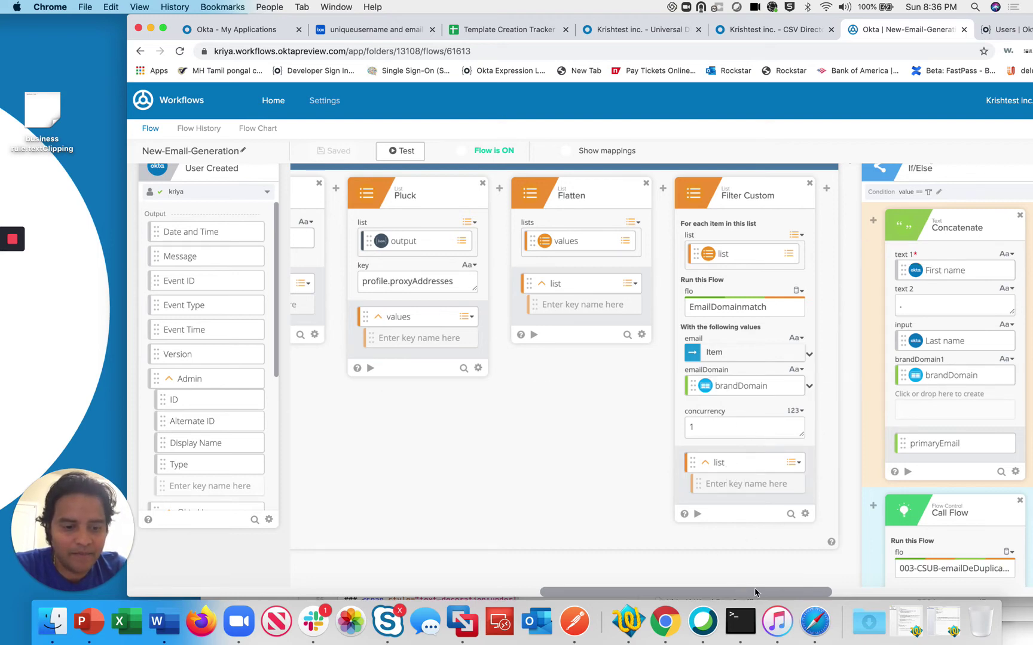
- Review the If/Else card's Concatenate and Call Flow paths, and follow primaryEmail through Generate-ProxyAddress to Update User
scroll(754, 588, right, 4)
scroll(870, 509, down, 3)
scroll(809, 498, down, 5)
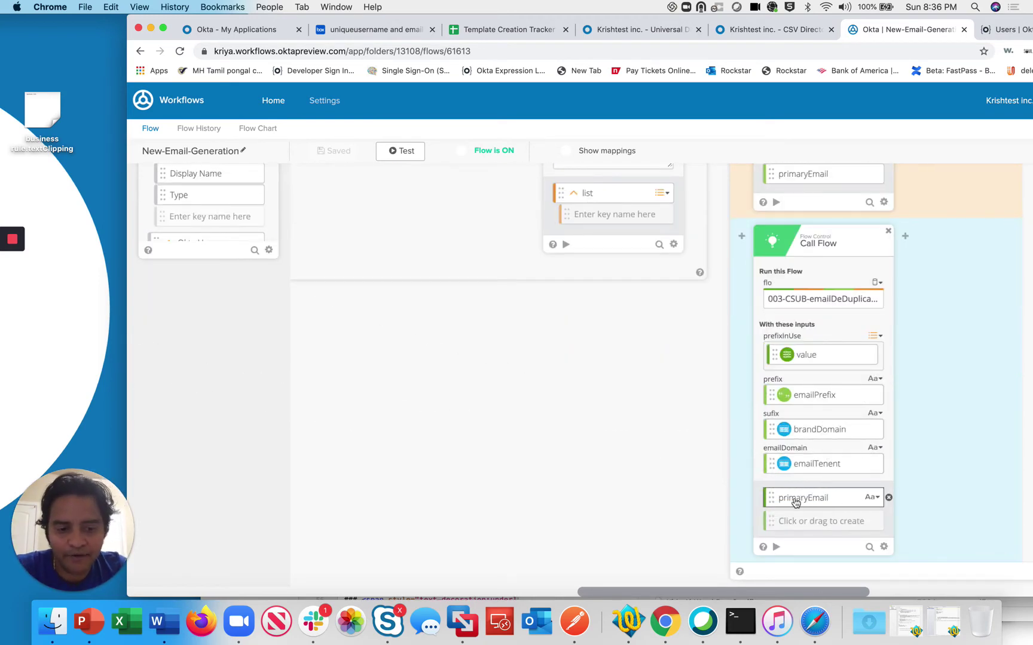
scroll(825, 505, up, 3)
scroll(825, 508, up, 5)
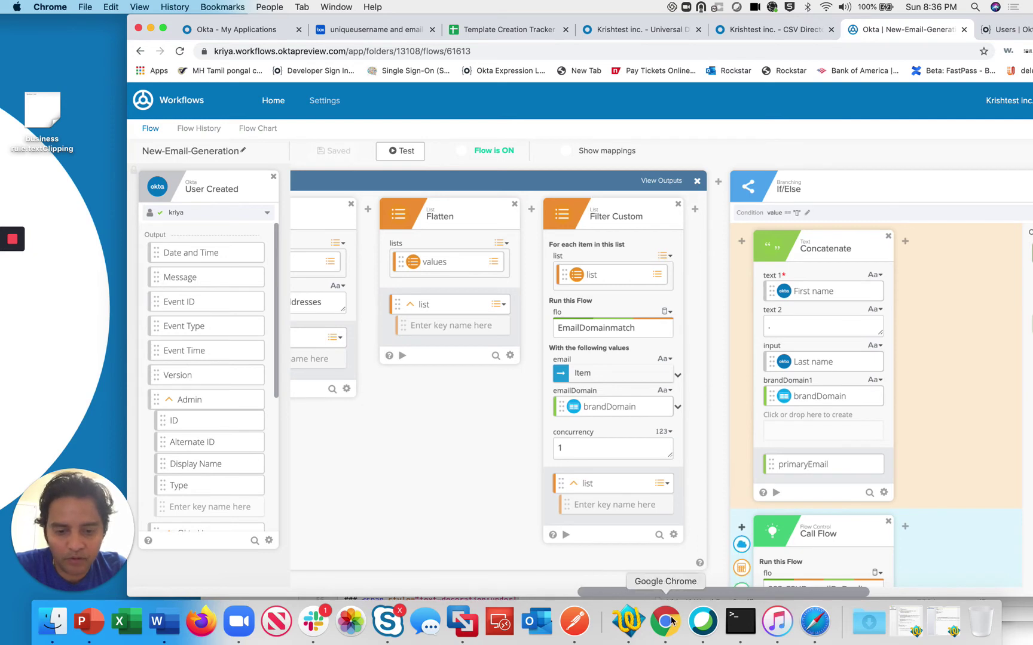
drag(683, 590, 836, 592)
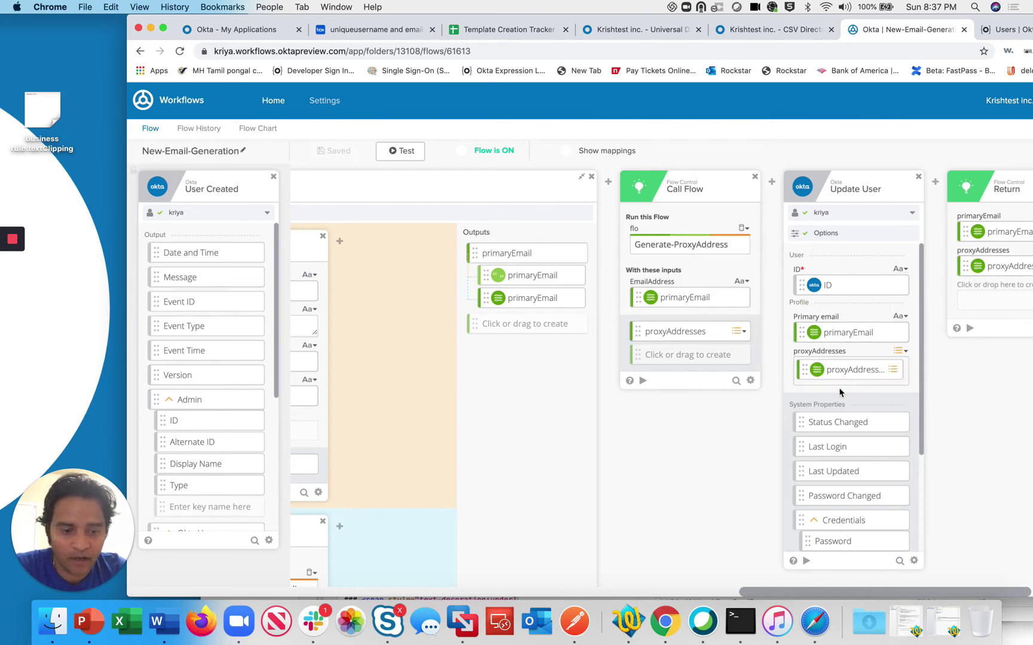
- Switch the condition block to the emailTenent == "O365" branch and examine its Concatenate filter and Office 365 Admin Custom API Action
drag(888, 592, 595, 592)
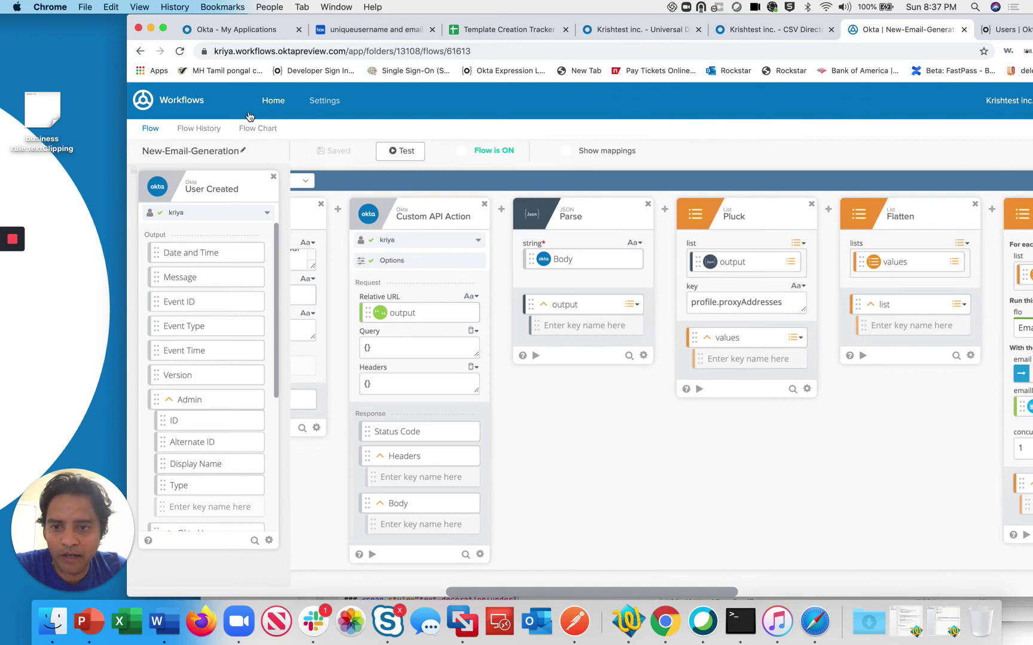
drag(516, 590, 460, 589)
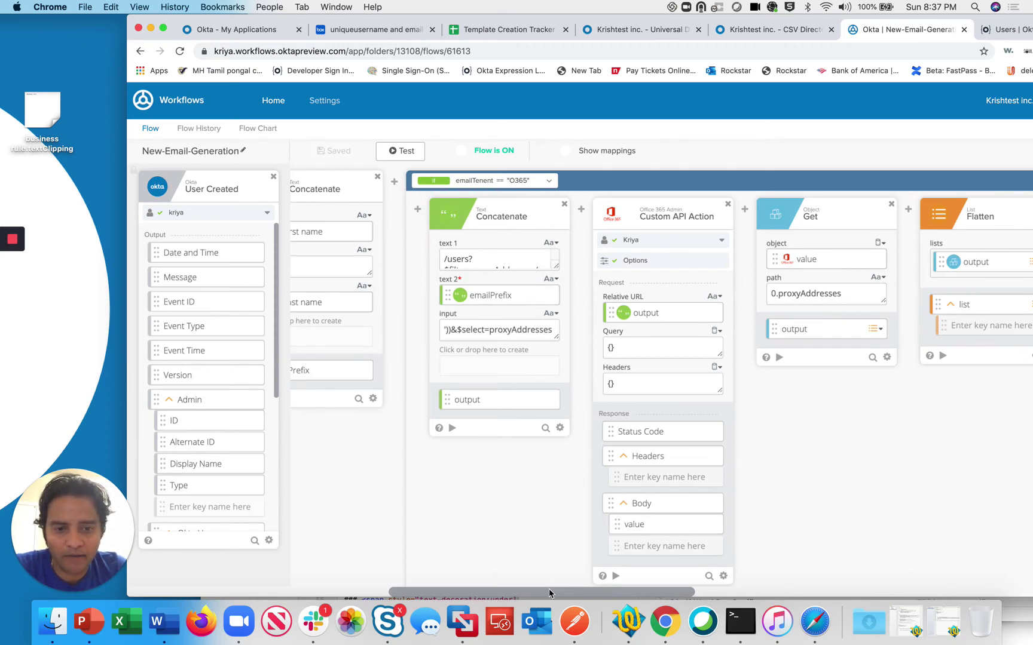
drag(549, 591, 564, 590)
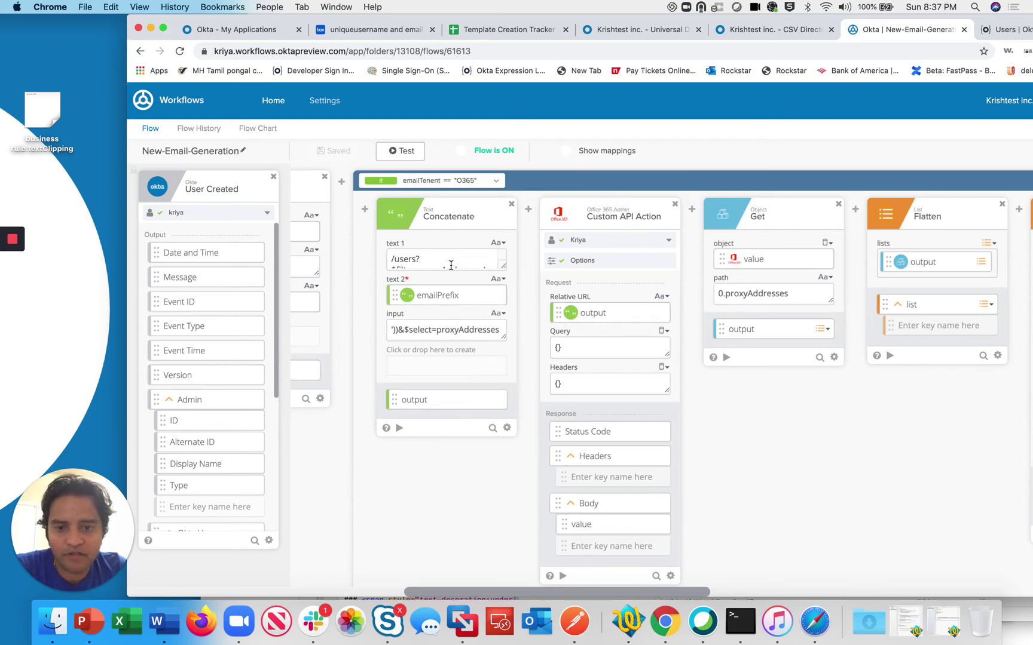
scroll(450, 263, down, 2)
scroll(451, 266, down, 1)
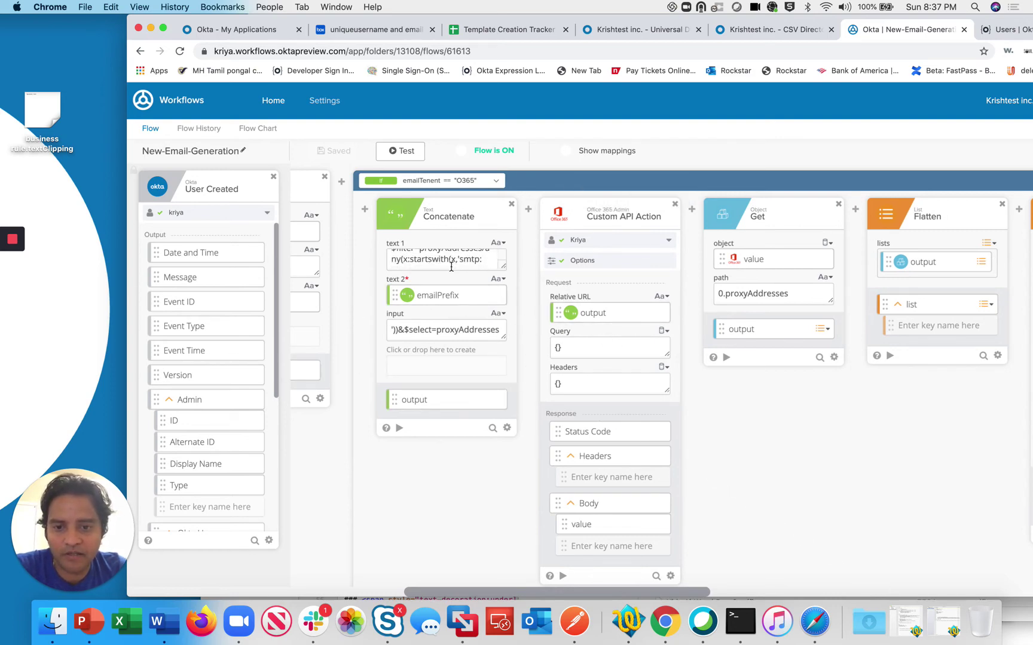
scroll(462, 335, down, 1)
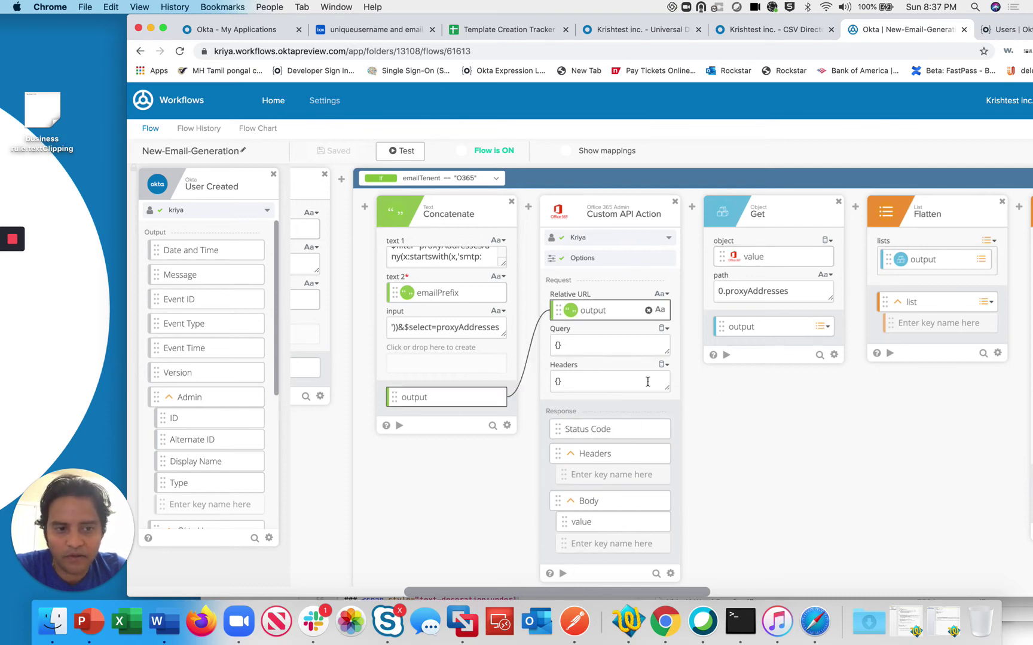
scroll(706, 592, down, 2)
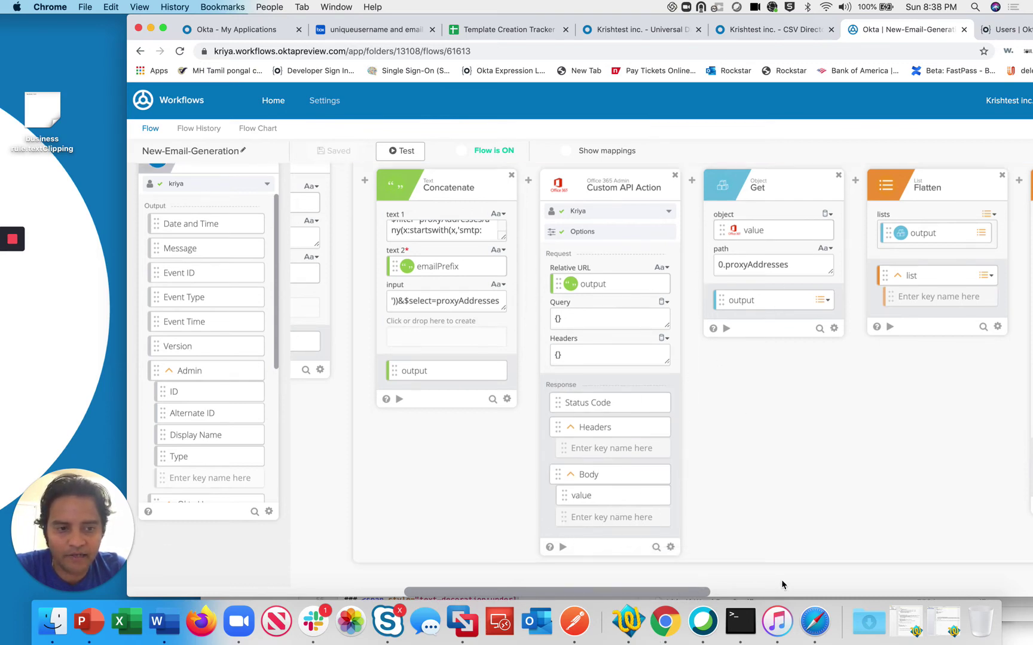
- Examine the O365 branch's Get, Flatten and Filter Custom cards that process the proxyAddresses
drag(703, 592, 779, 585)
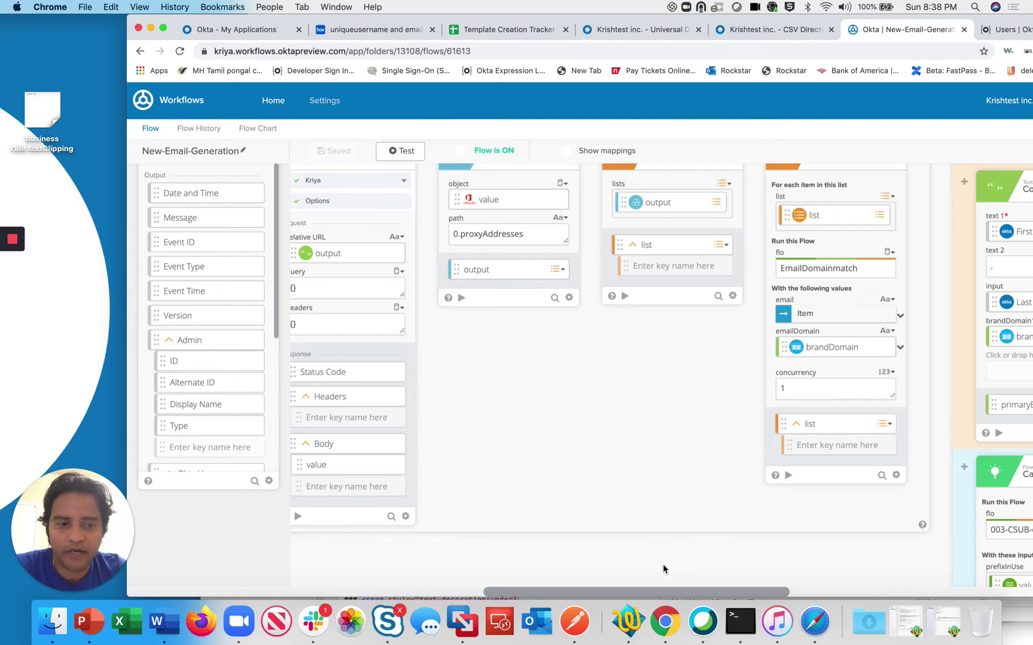
drag(675, 592, 651, 586)
scroll(652, 514, up, 1)
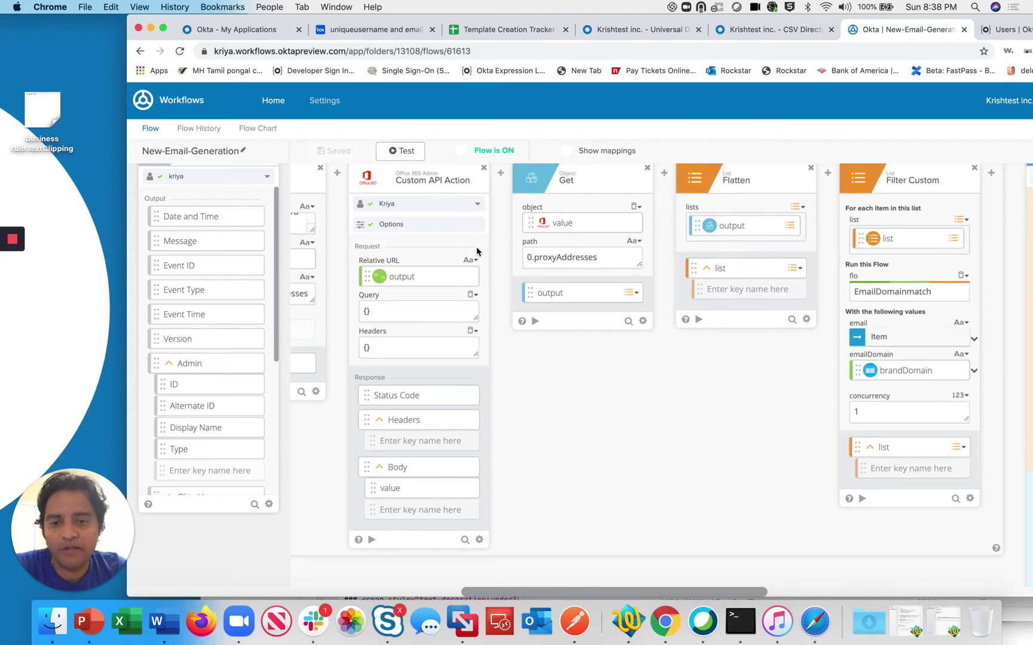
- Review the application connections in the Workflows settings, then return to the folders overview
click(327, 101)
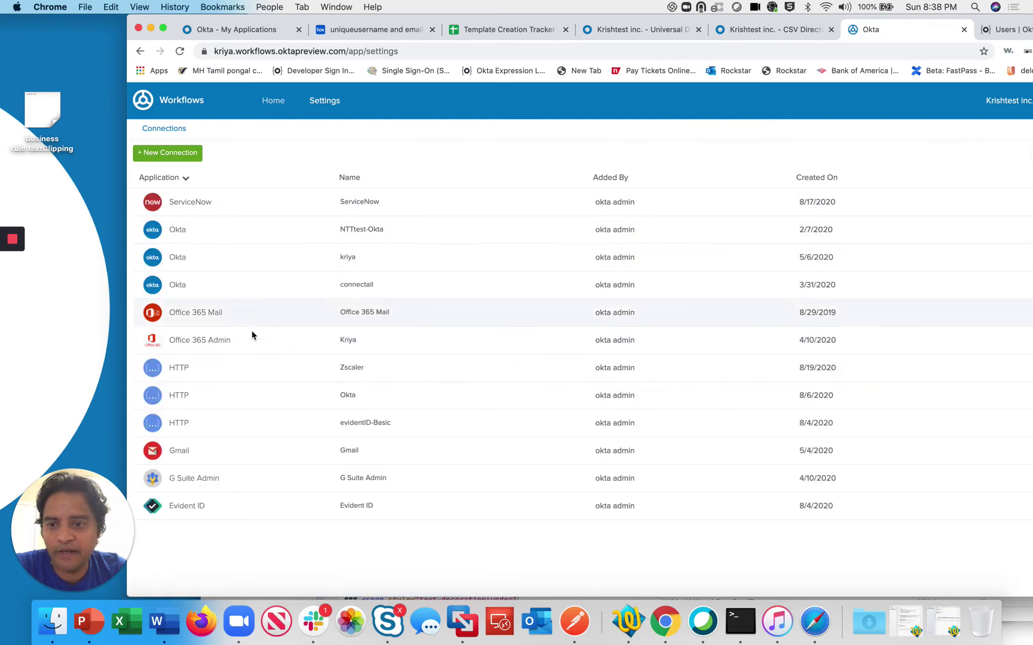
click(276, 108)
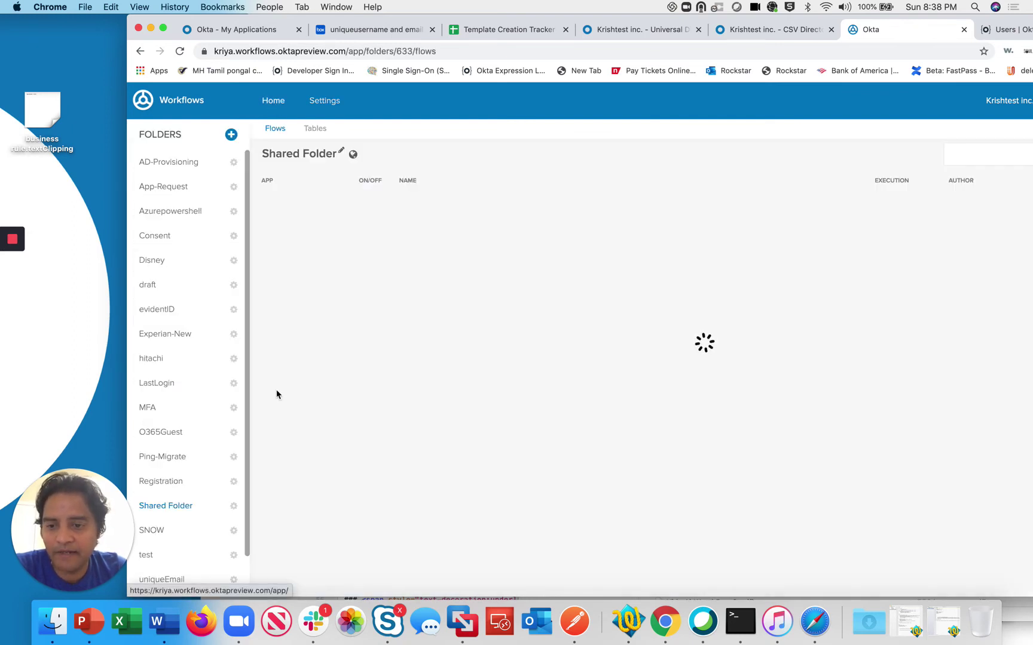
- Open the uniqueEmail flows folder, and confirm the first imported user's new Okta assignment in the CSV Directory import results
scroll(191, 540, down, 2)
click(161, 536)
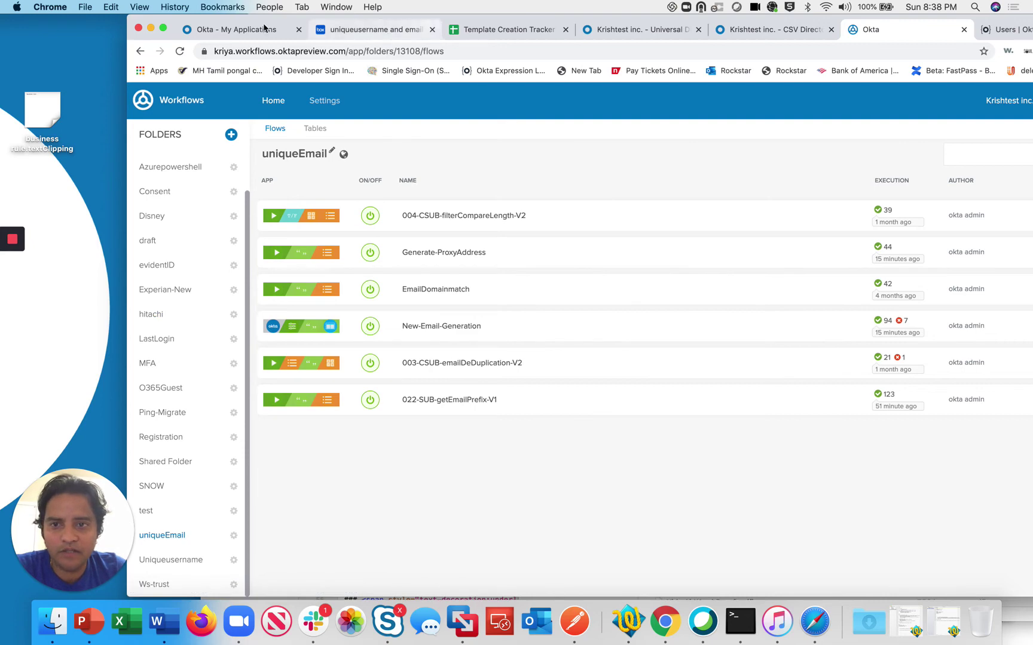
click(770, 29)
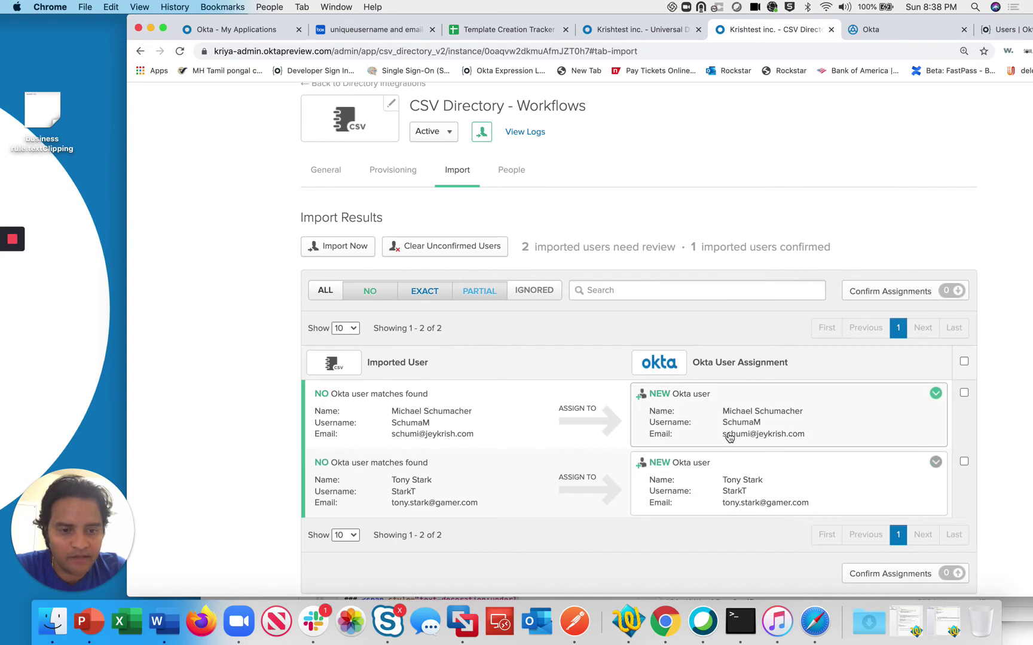
click(964, 393)
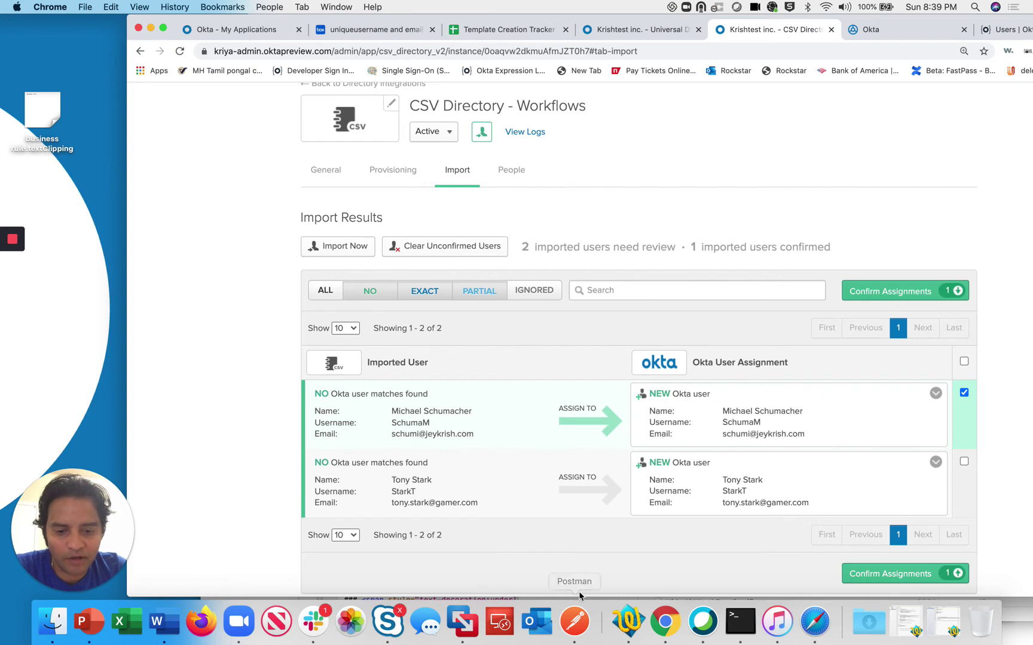
click(894, 292)
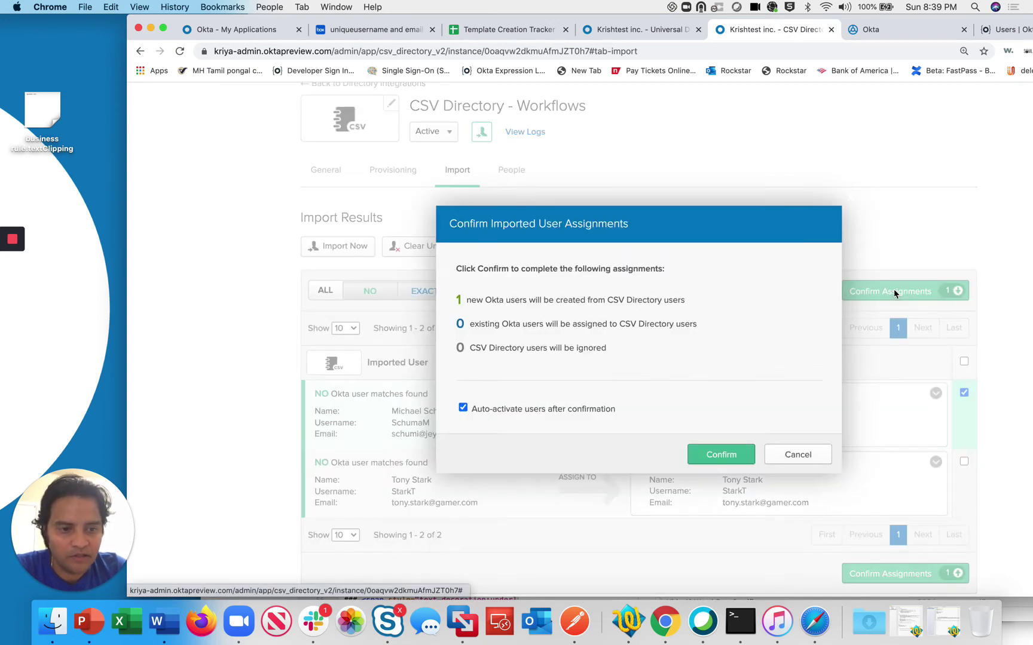
click(735, 458)
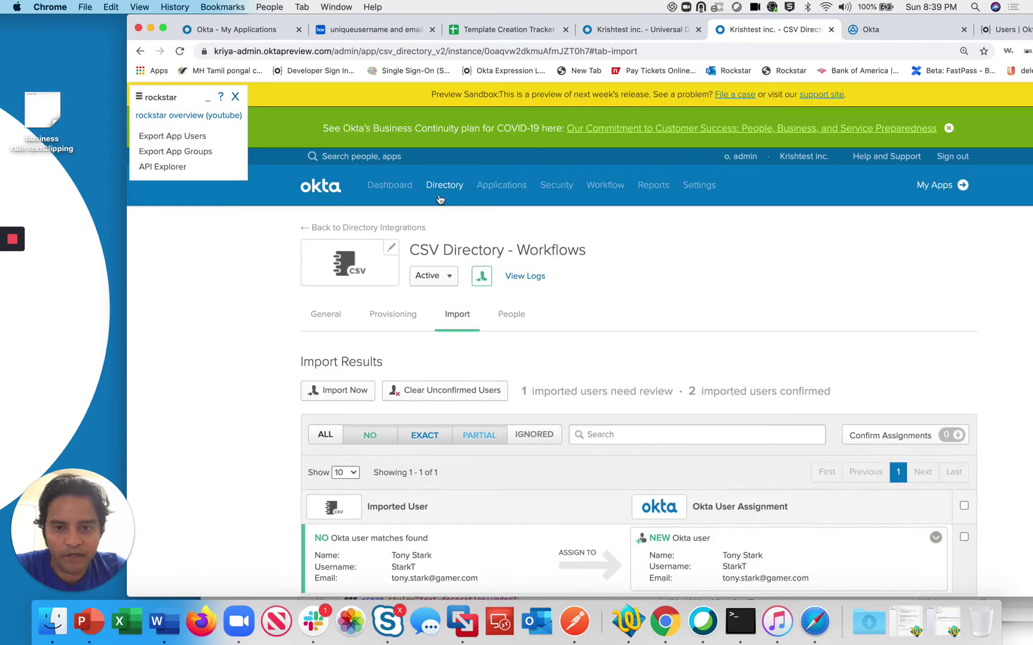
- Open the Okta People directory in a new tab, search for the imported user's first name and open that user's record
super+click(449, 220)
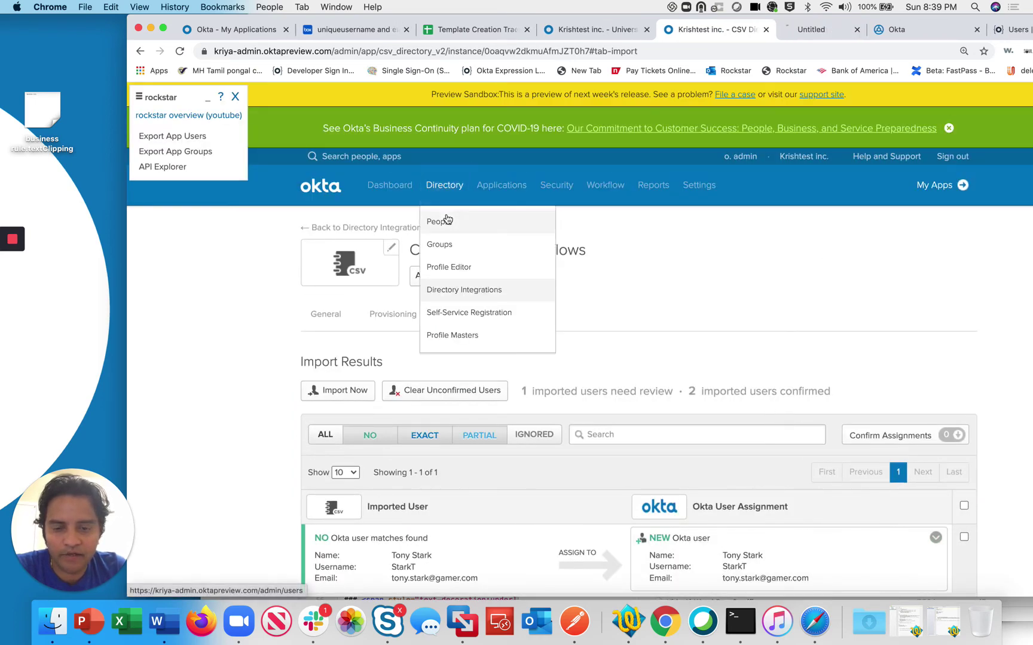
click(454, 221)
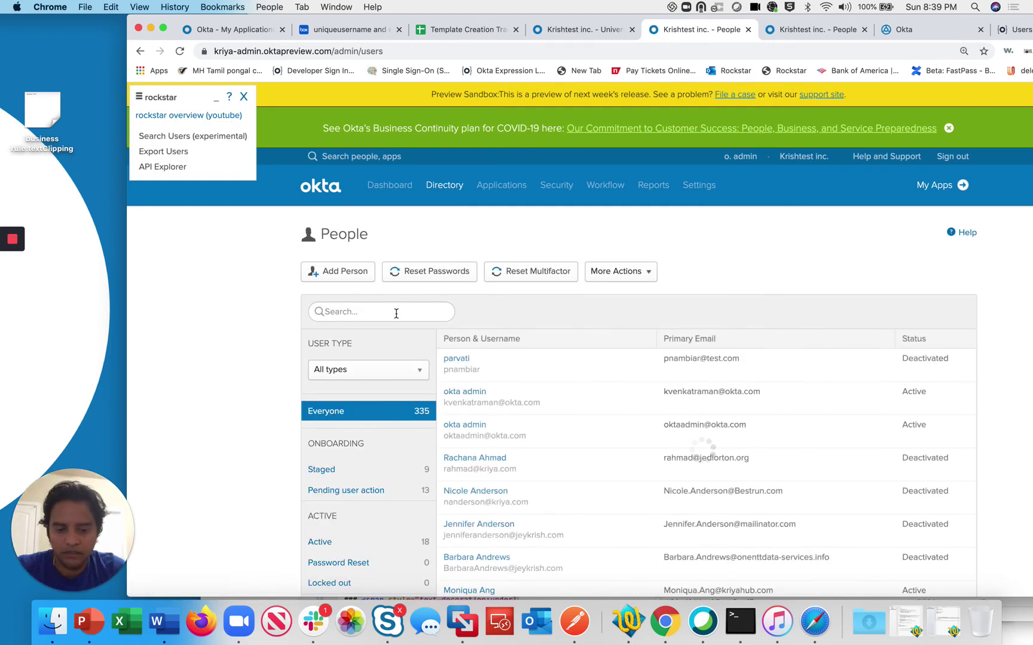
click(395, 311)
text(michael)
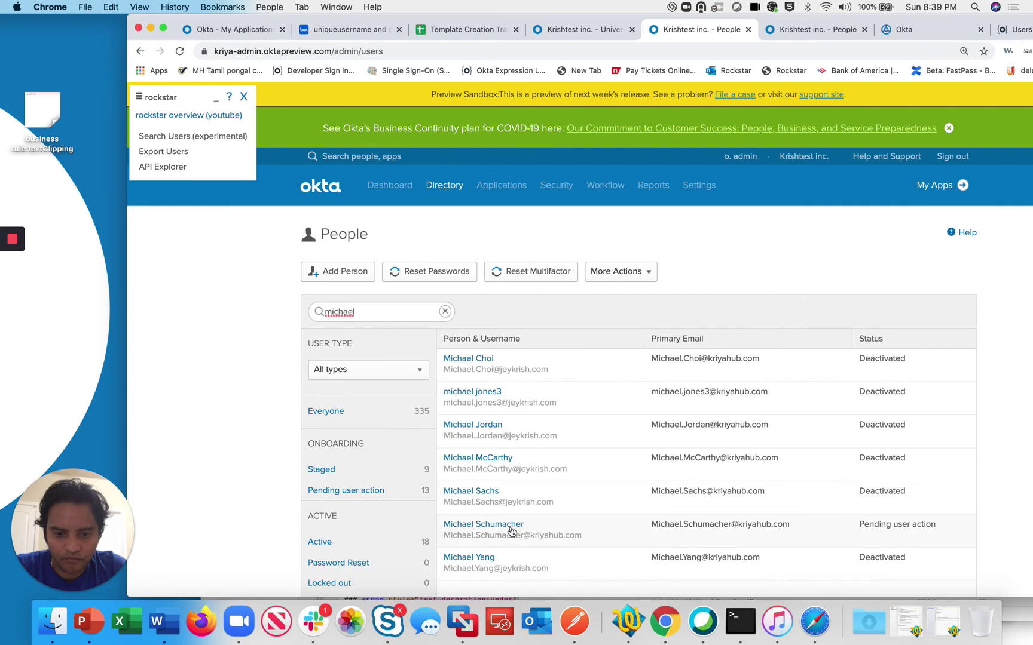
click(510, 527)
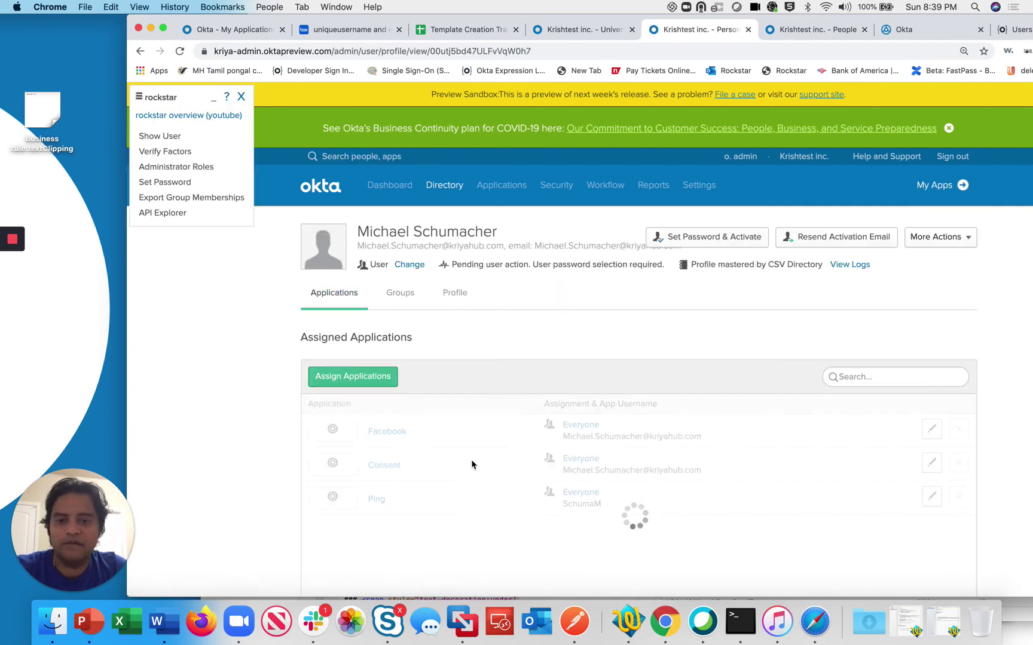
- Check the generated Primary email and proxyAddresses values in the imported user's profile attributes
click(459, 294)
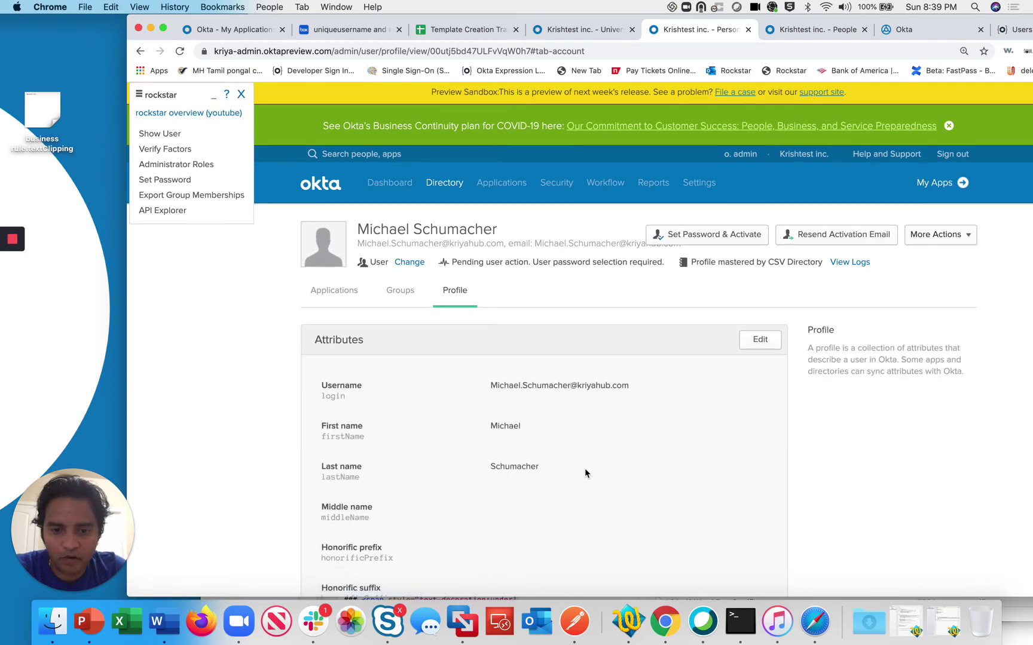
scroll(586, 475, down, 5)
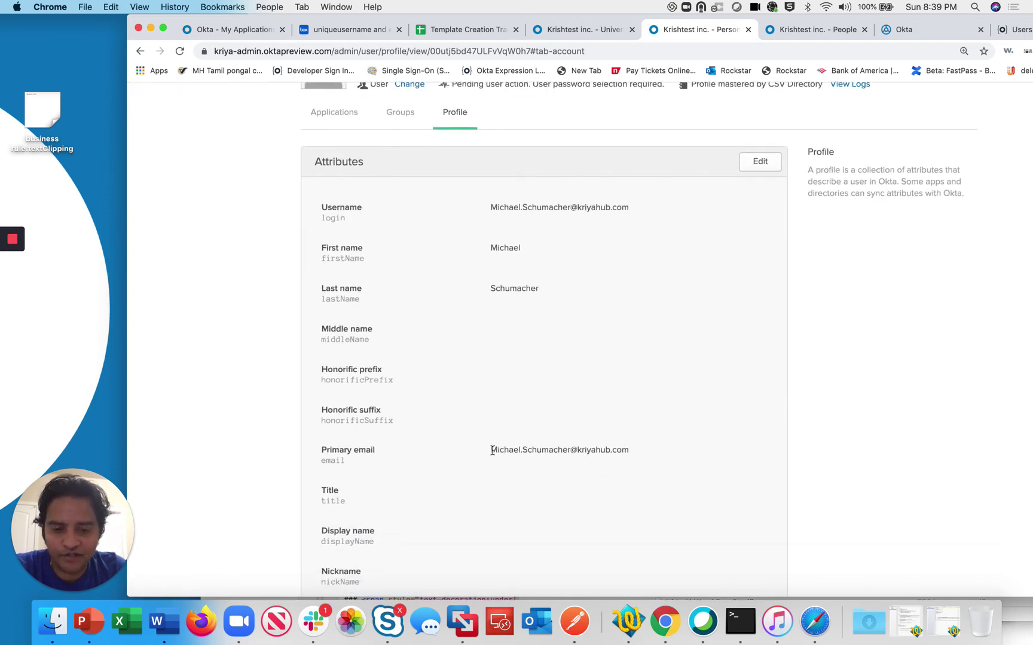
drag(500, 451, 632, 456)
scroll(557, 500, down, 15)
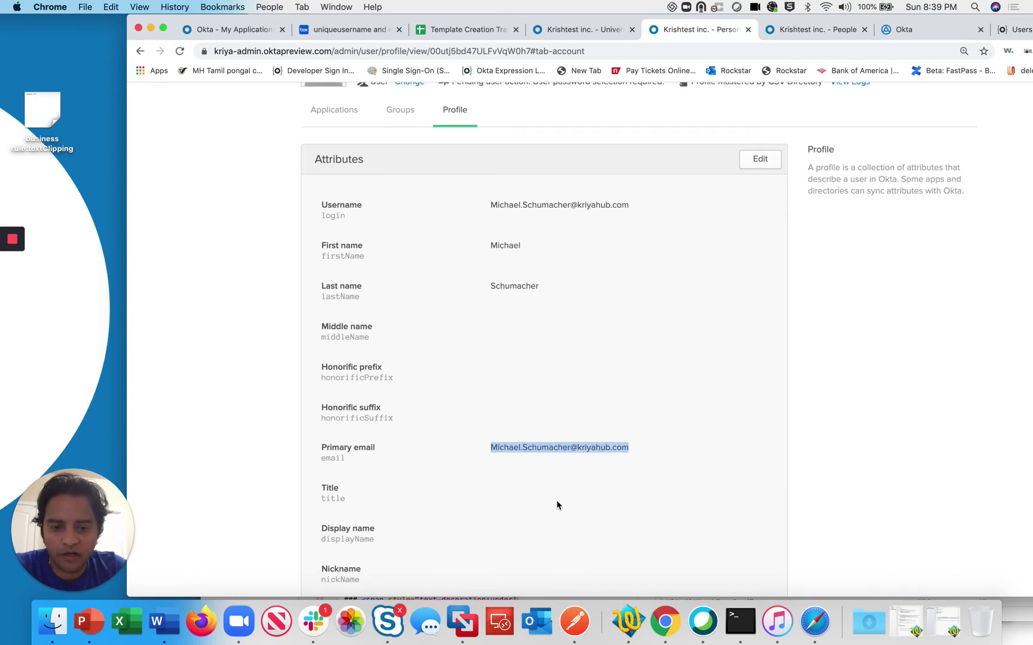
scroll(544, 502, down, 5)
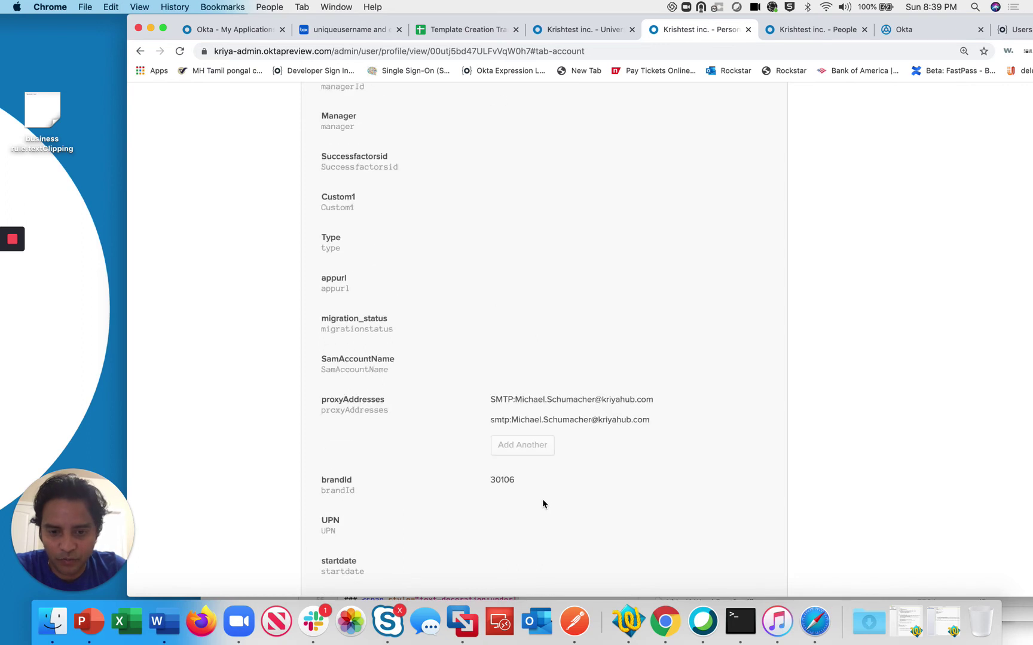
drag(528, 399, 650, 399)
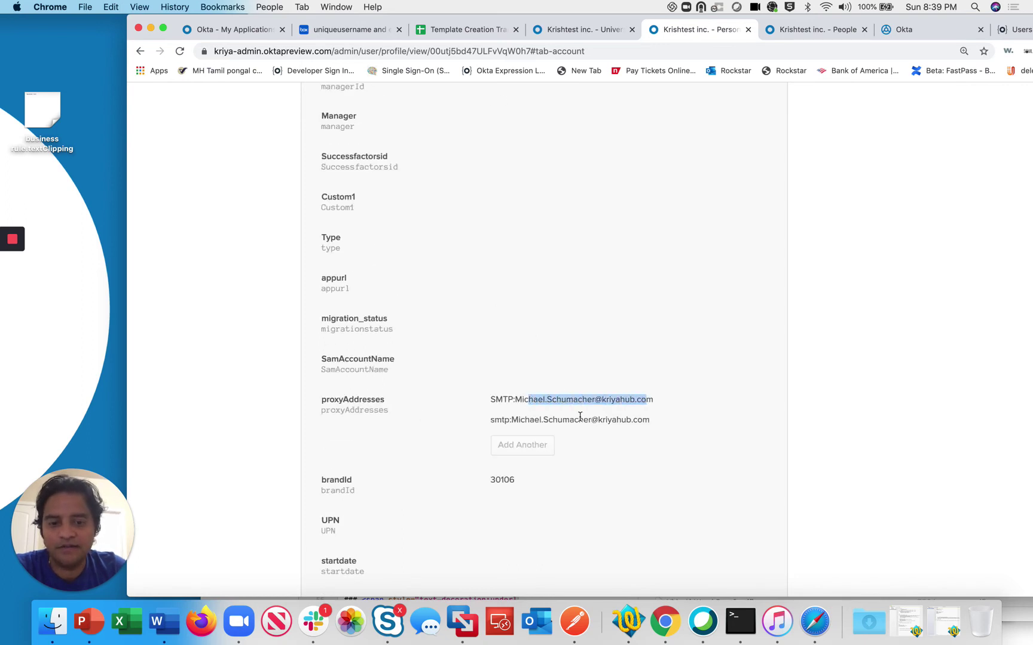
drag(574, 419, 639, 417)
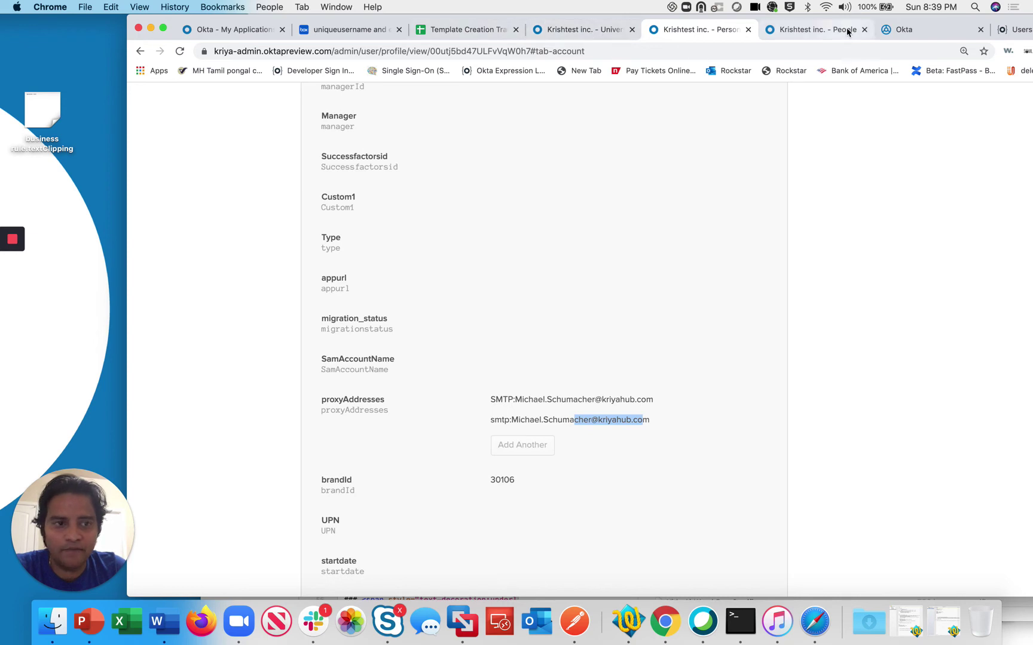
- Return to Okta Workflows and open the execution history of the New-Email-Generation flow
click(916, 27)
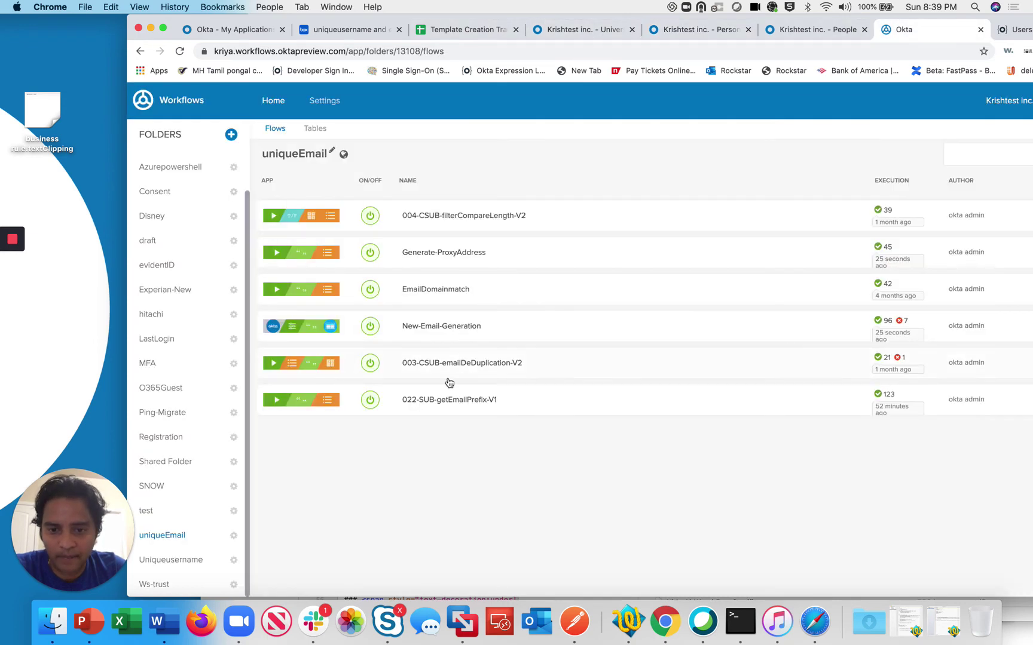
click(463, 328)
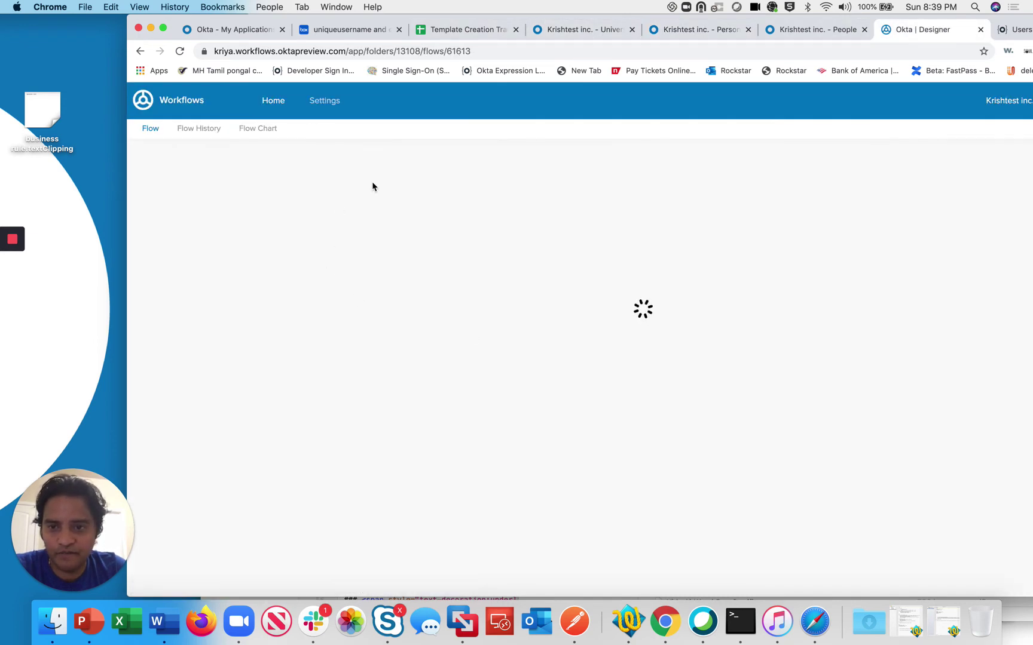
click(494, 53)
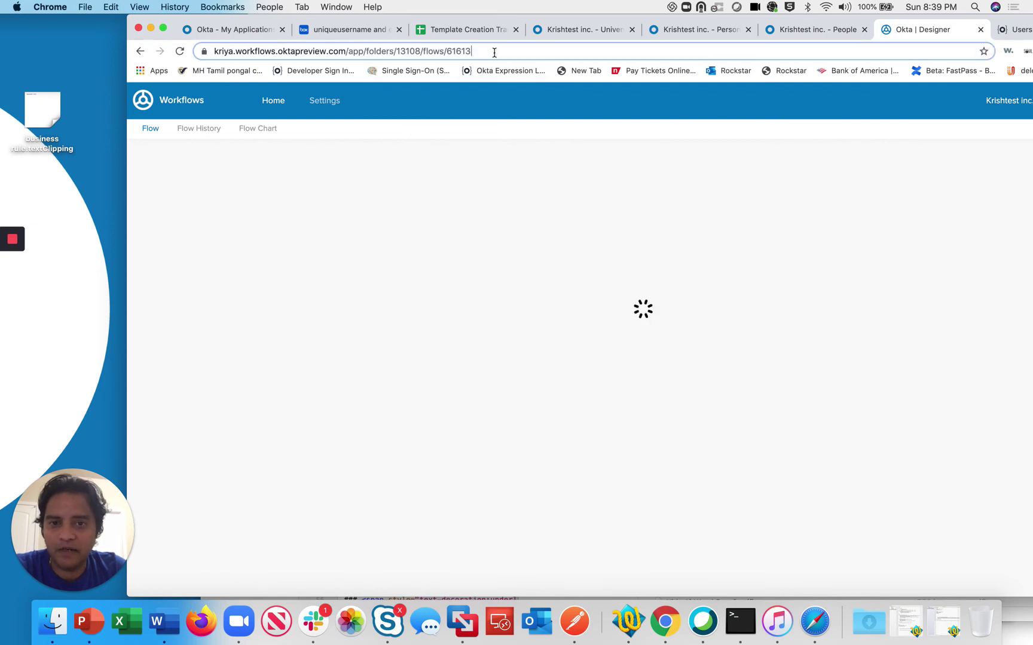
click(193, 129)
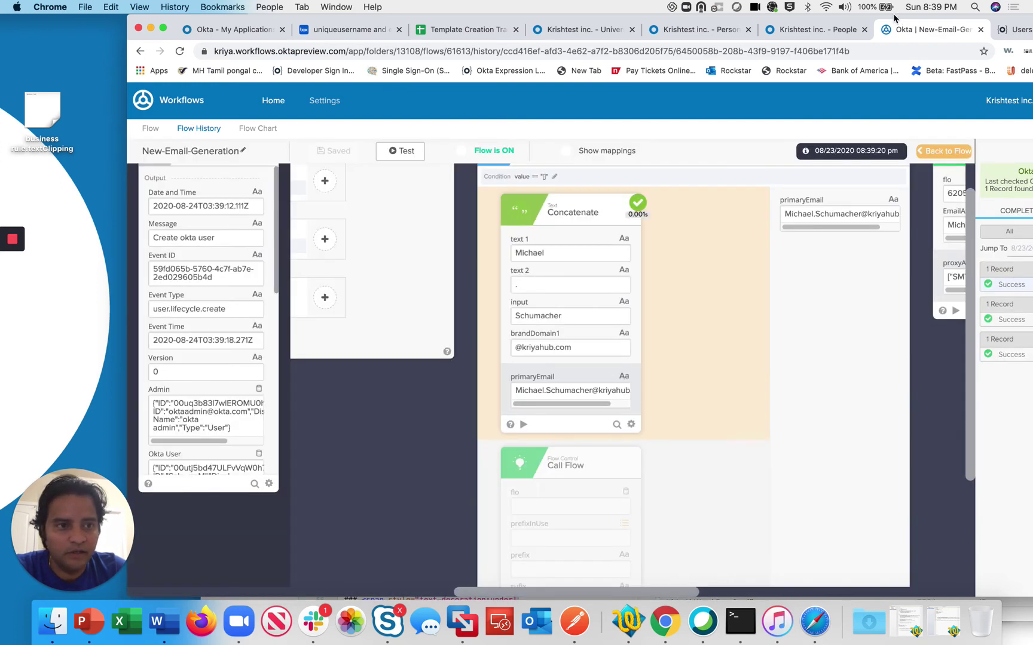
drag(894, 18, 841, 18)
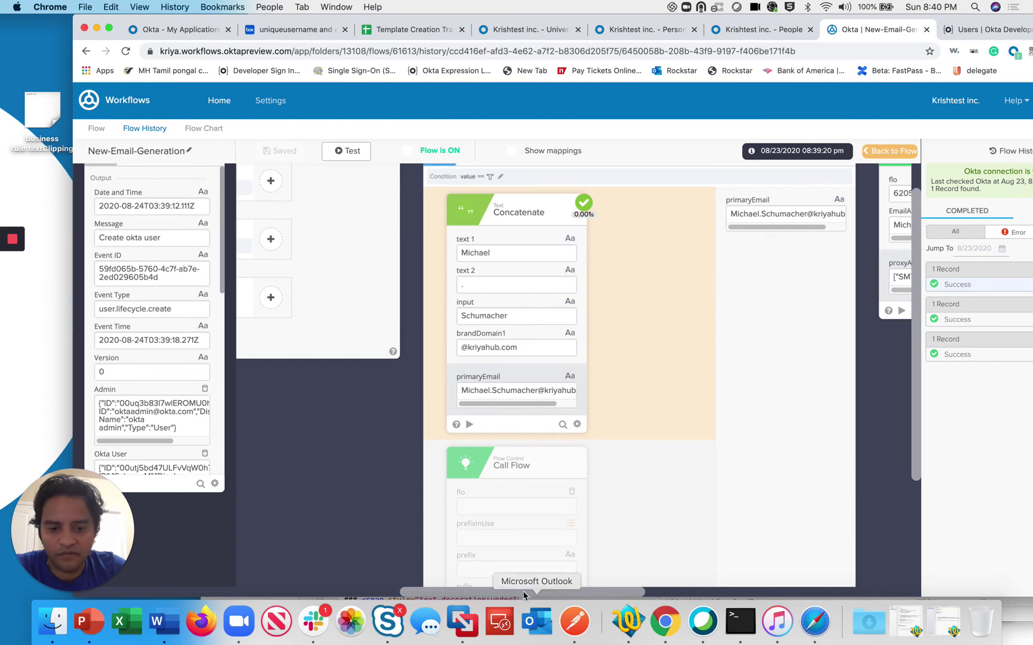
- Examine the run's User Created, Read User, Assign If and Search Rows cards, down to the brandDomain and emailTenent fields
drag(530, 591, 269, 556)
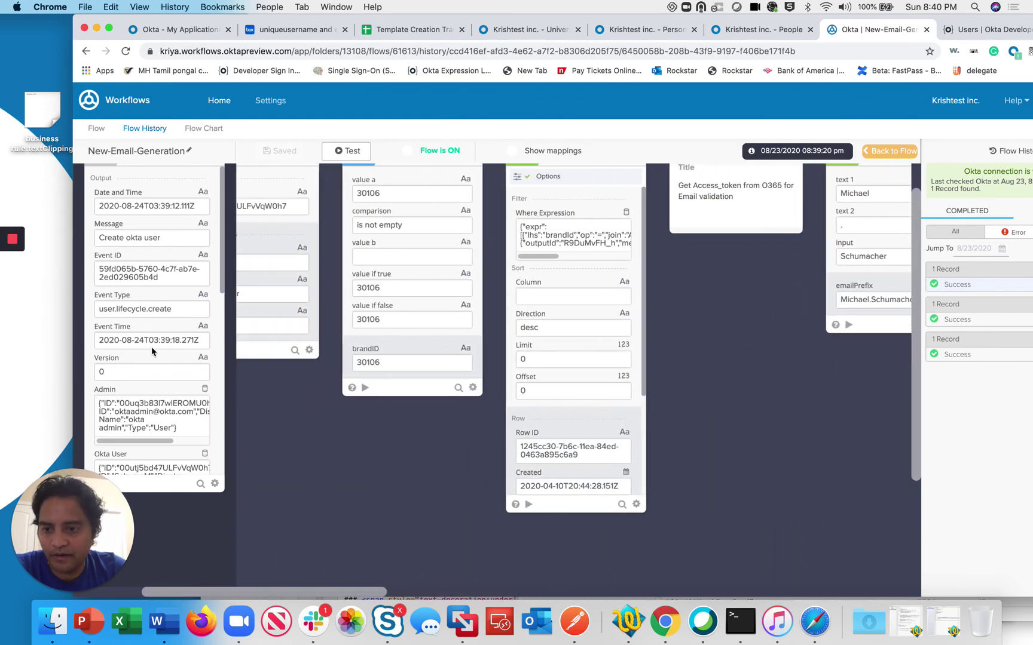
drag(349, 594, 281, 591)
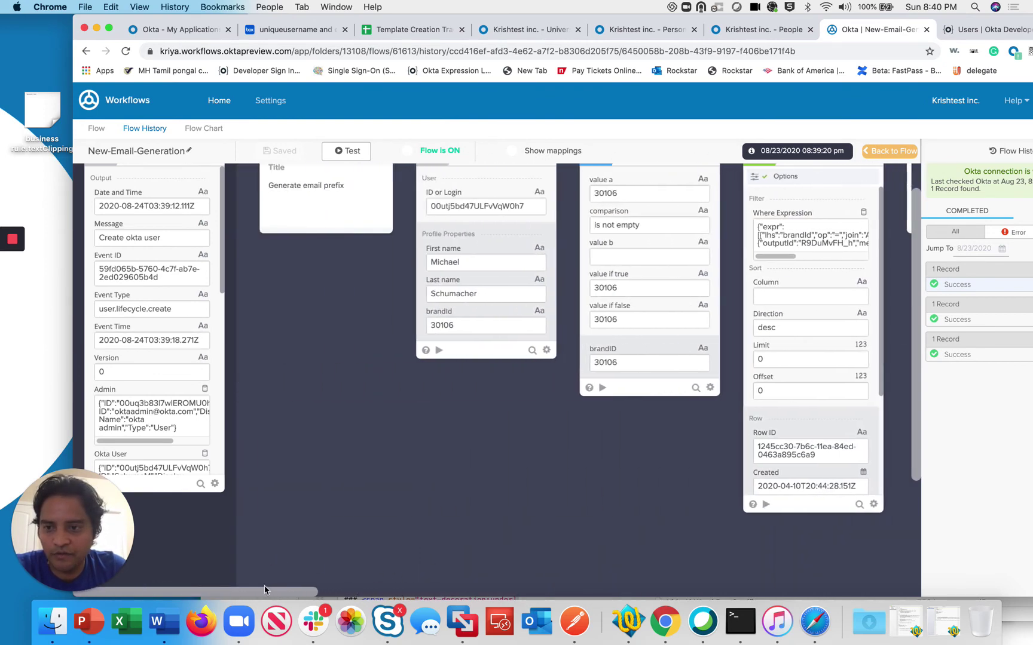
scroll(147, 329, up, 1)
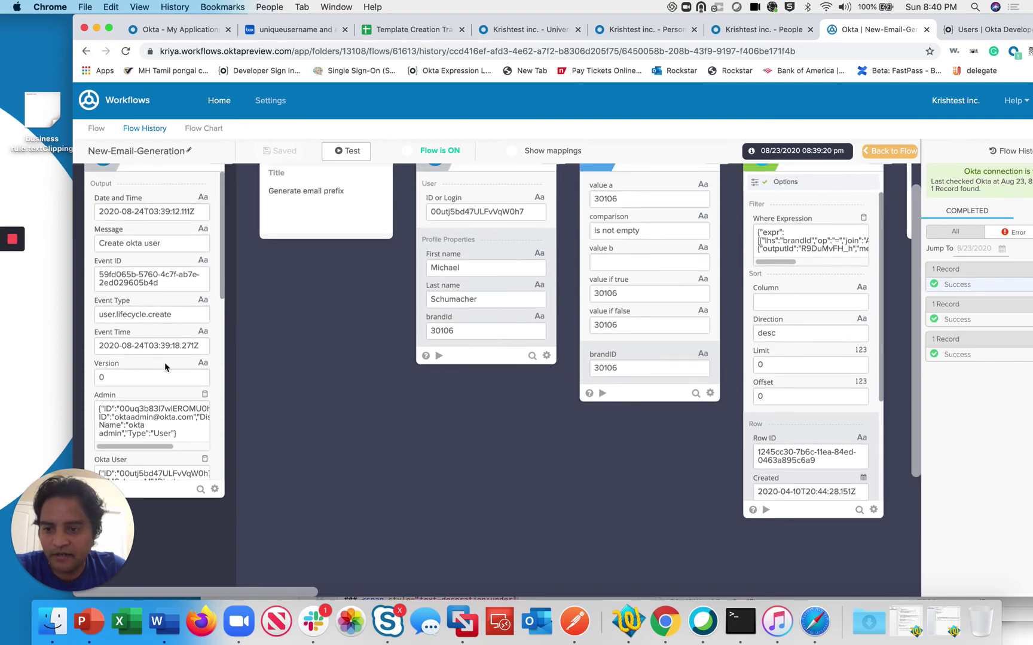
scroll(167, 368, down, 2)
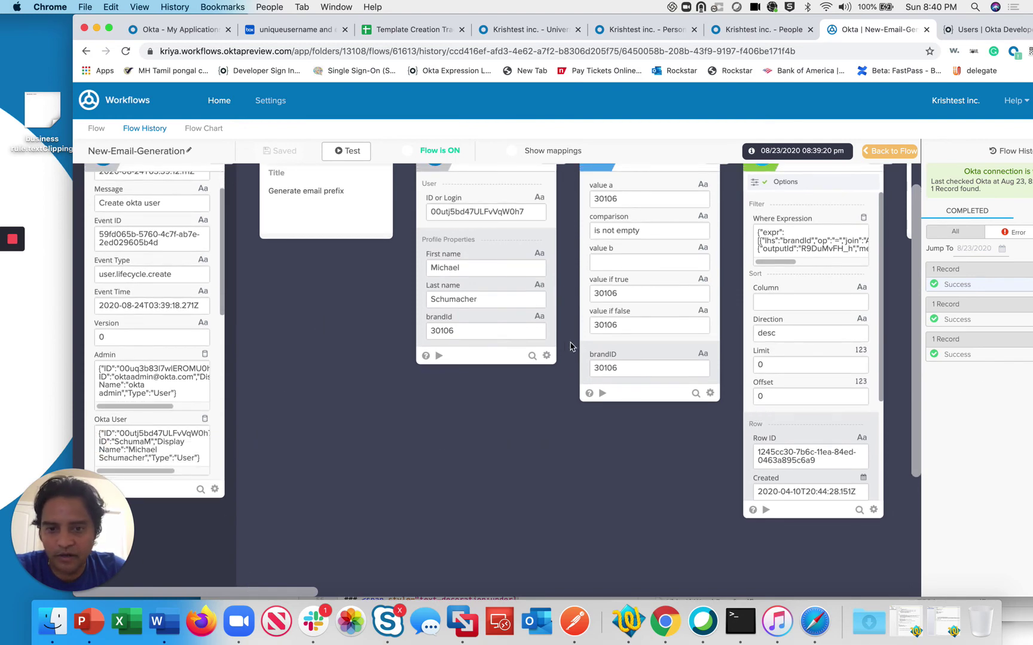
scroll(493, 346, up, 1)
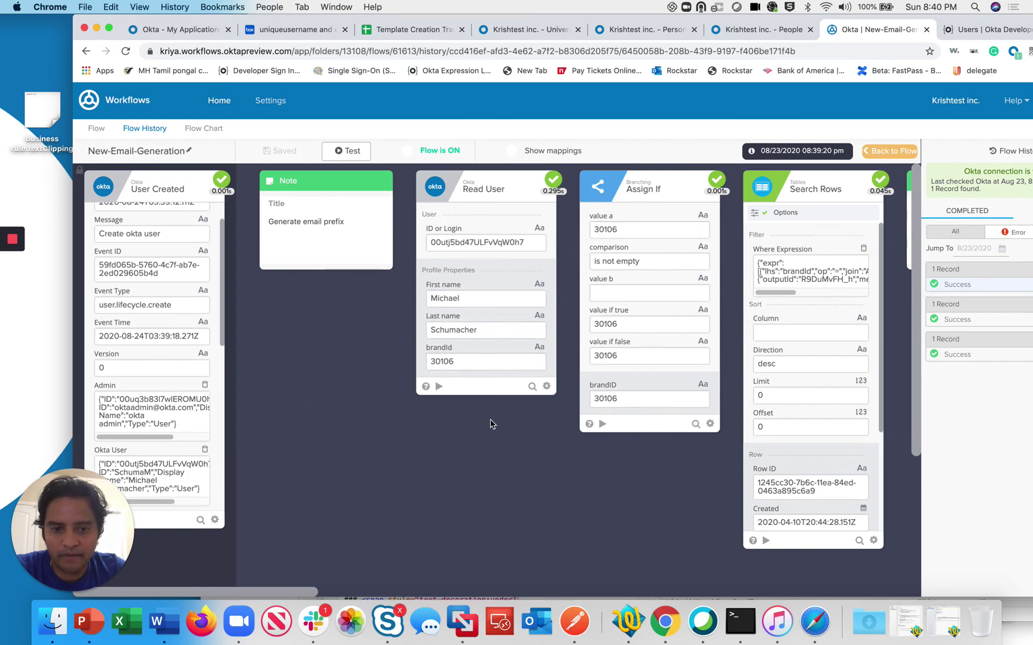
drag(310, 593, 412, 584)
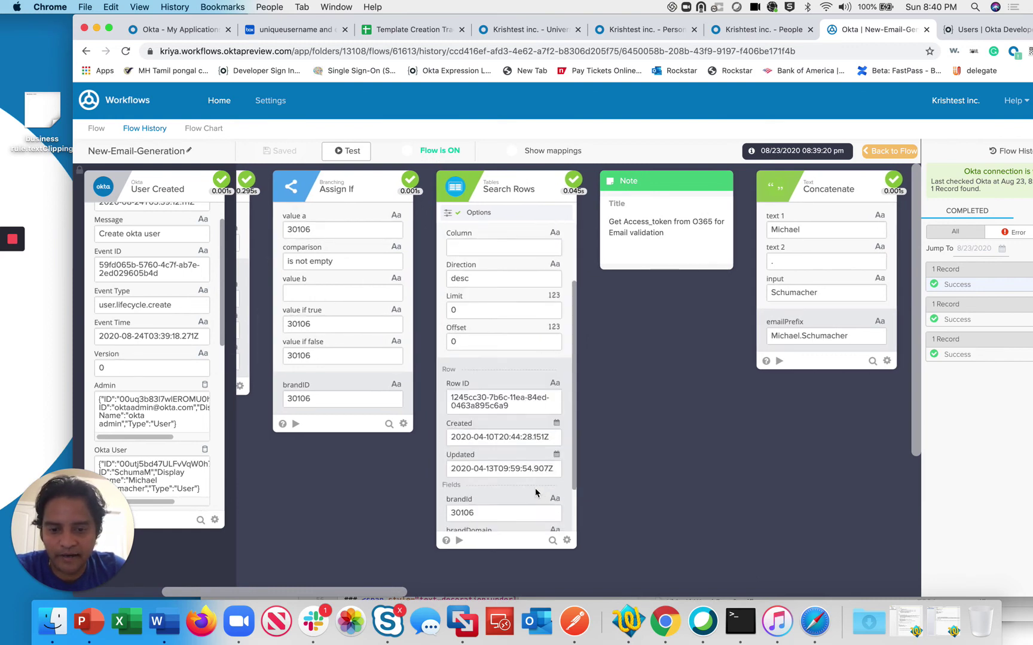
scroll(535, 487, down, 5)
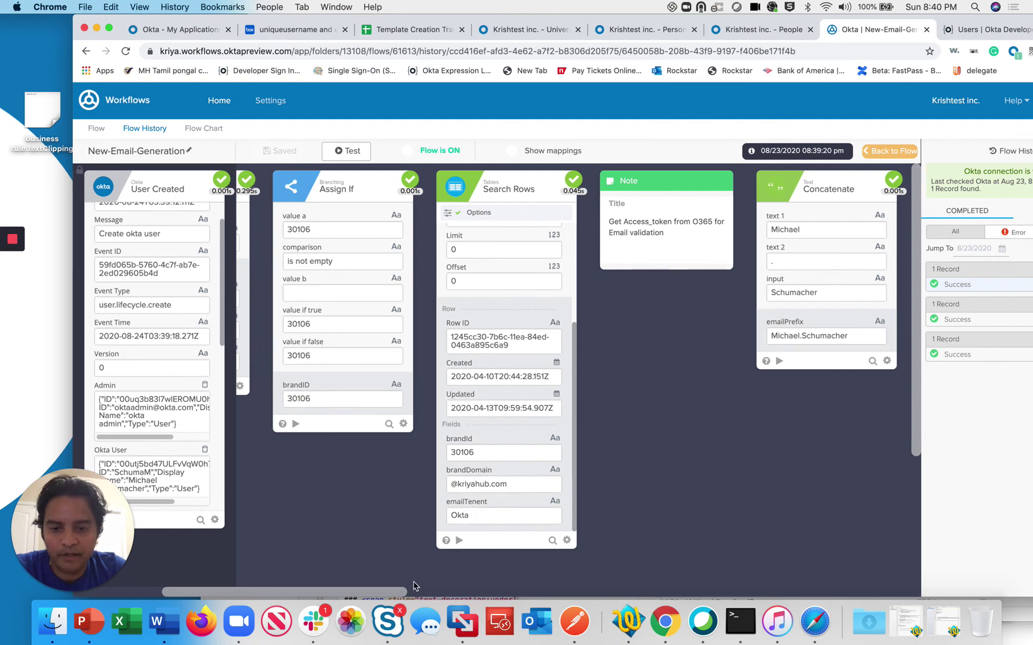
- Switch the run's condition block to the Else branch and inspect its Concatenate output and Okta Custom API Action response
scroll(552, 426, right, 10)
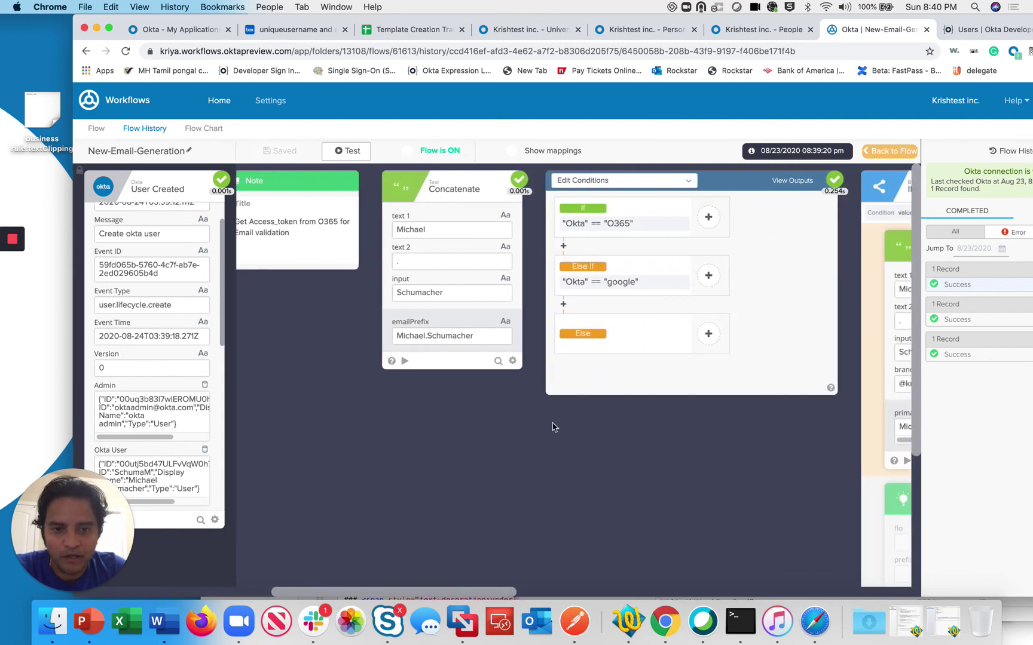
click(615, 182)
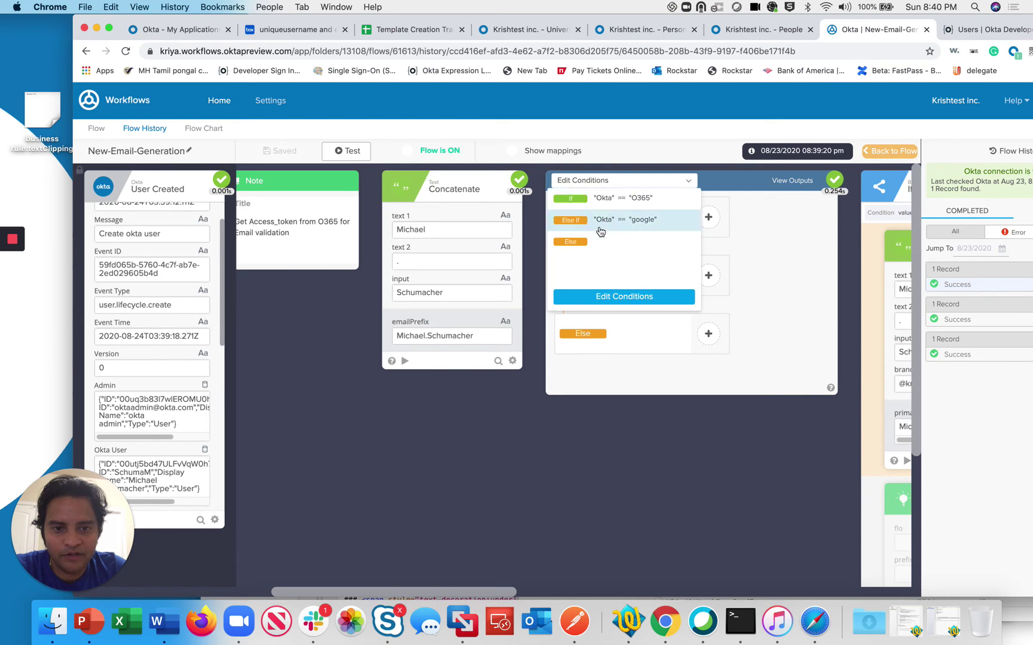
click(570, 242)
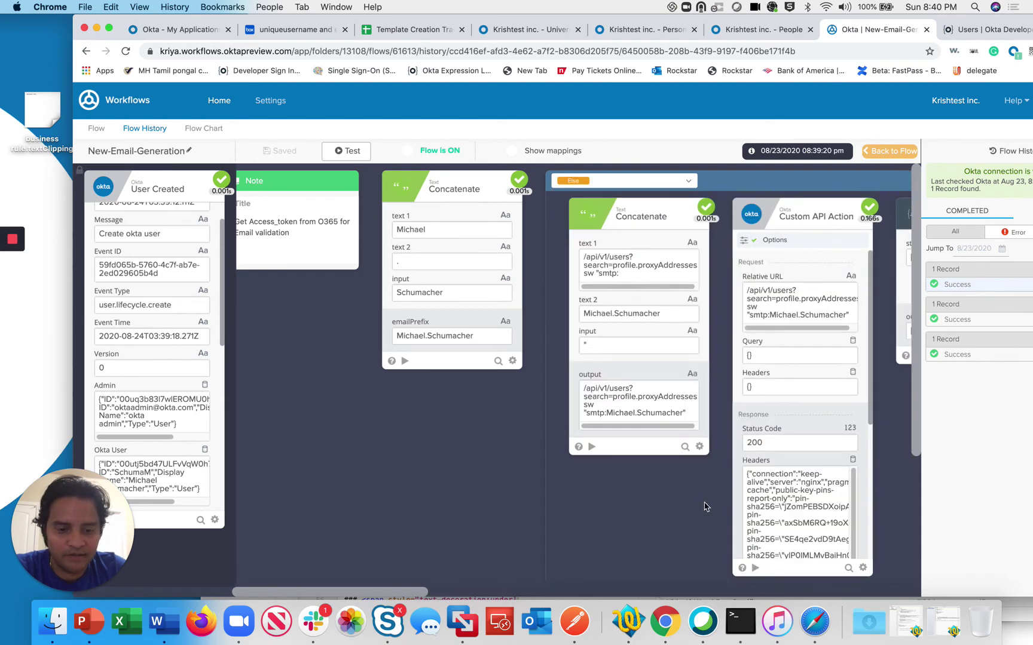
drag(414, 593, 479, 594)
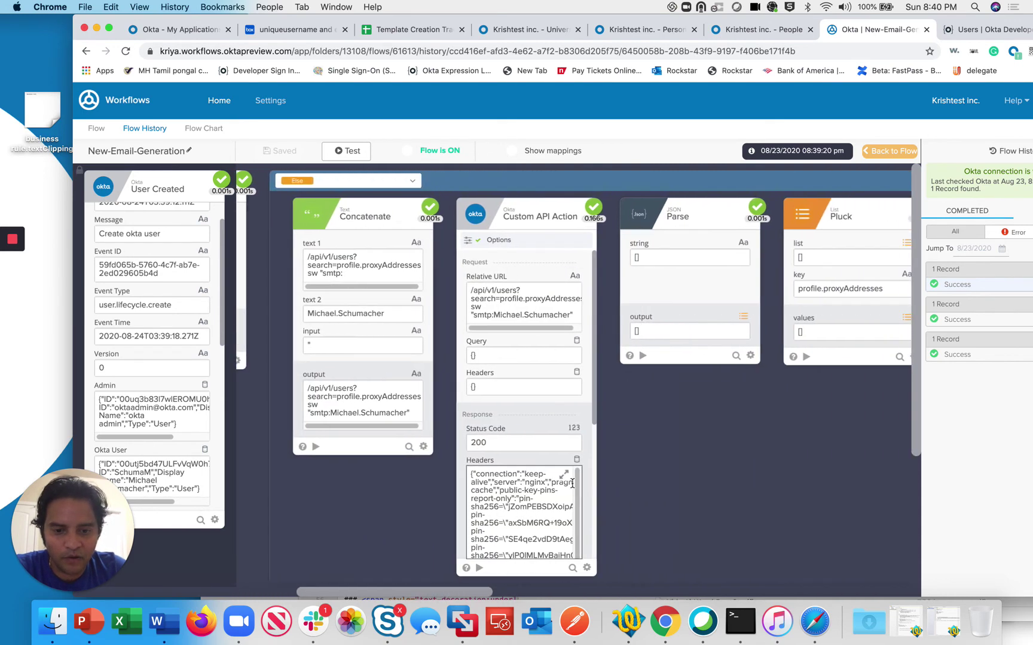
scroll(566, 484, down, 10)
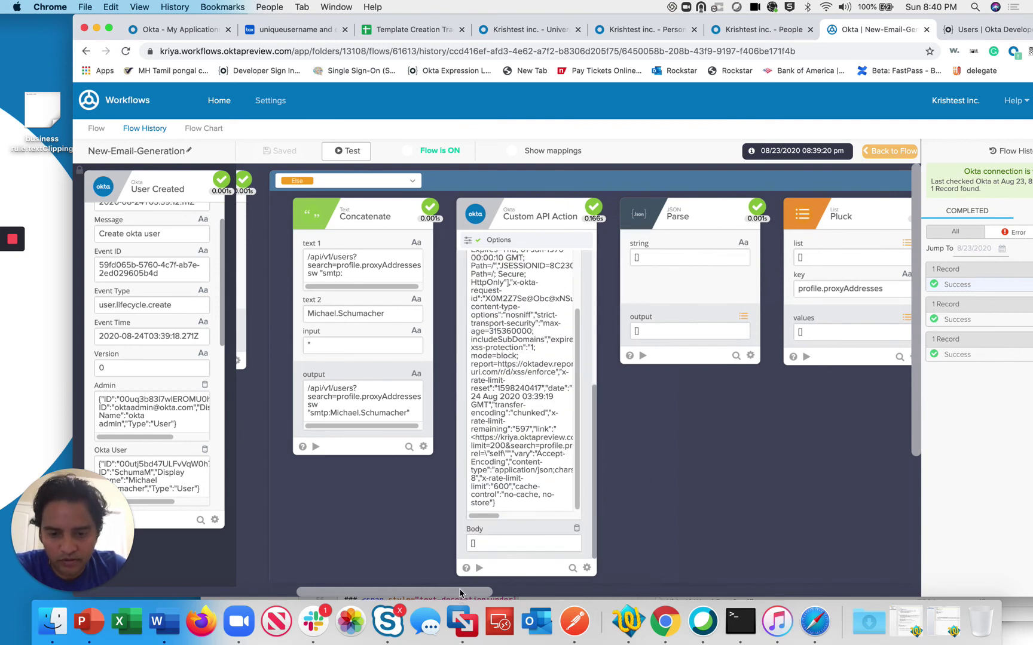
- Follow the run's primaryEmail from the If/Else Concatenate card through Call Flow to the Update User and Return cards
drag(461, 593, 681, 565)
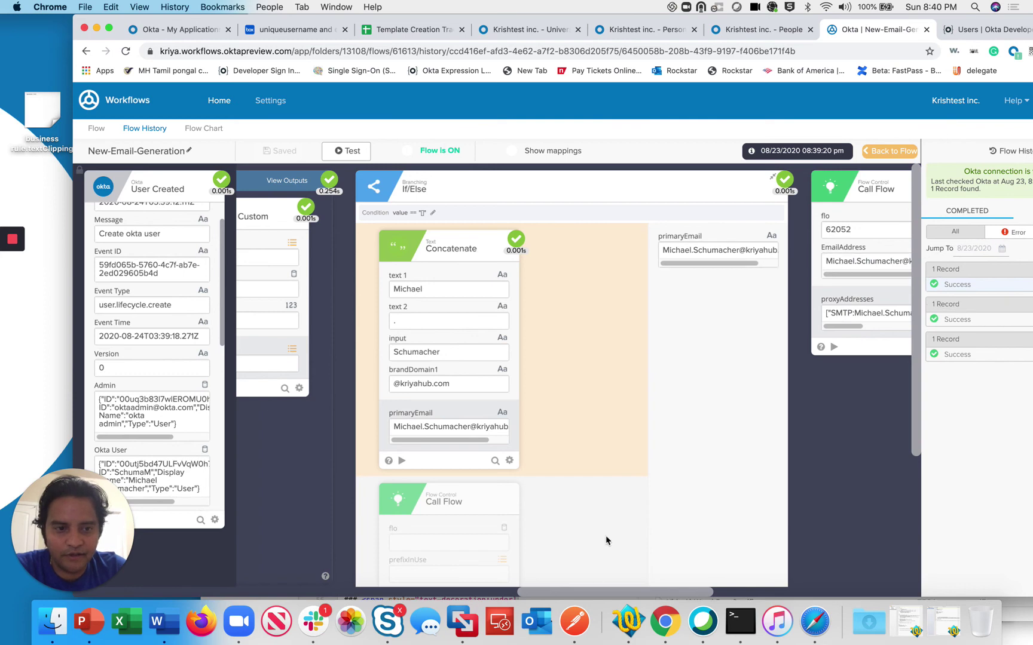
drag(563, 582, 666, 578)
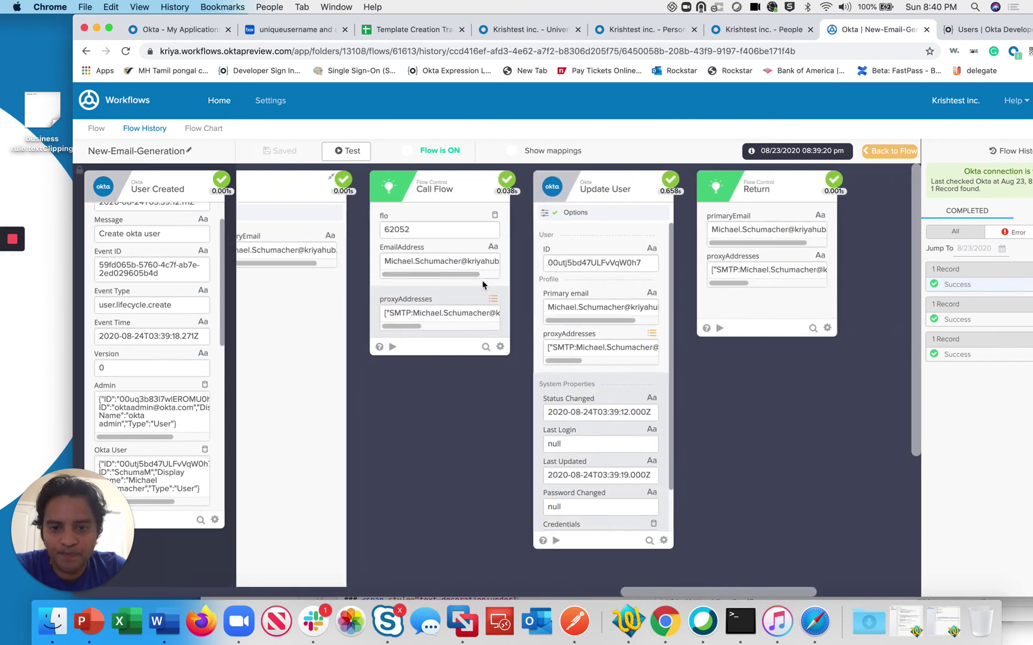
mouse_move(601, 269)
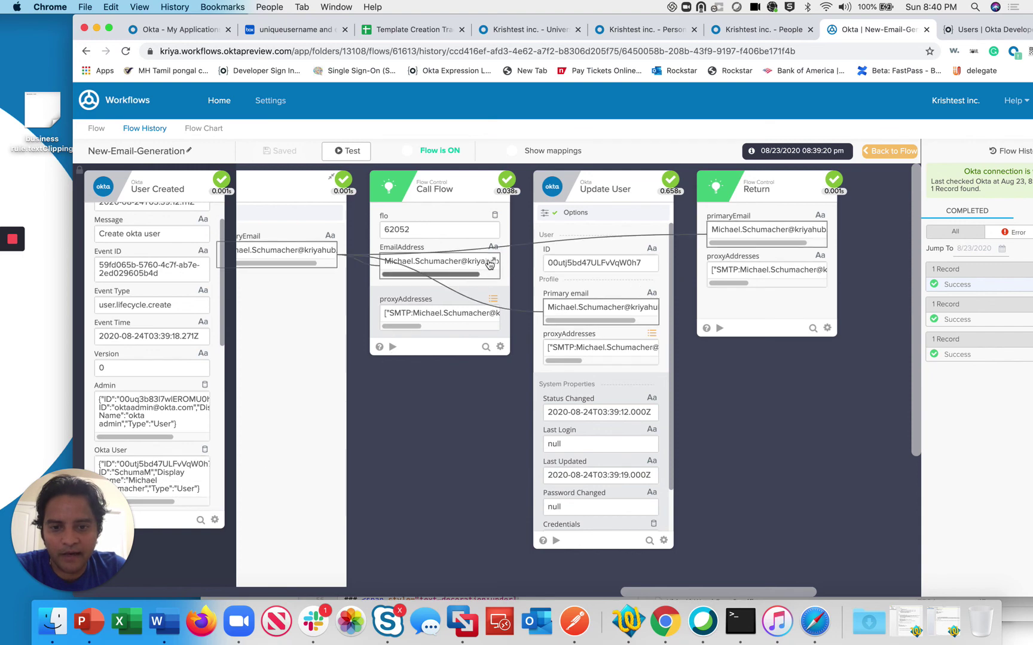
- View the full proxyAddresses list returned by the Call Flow card and check the matching field on the Update User card
click(494, 314)
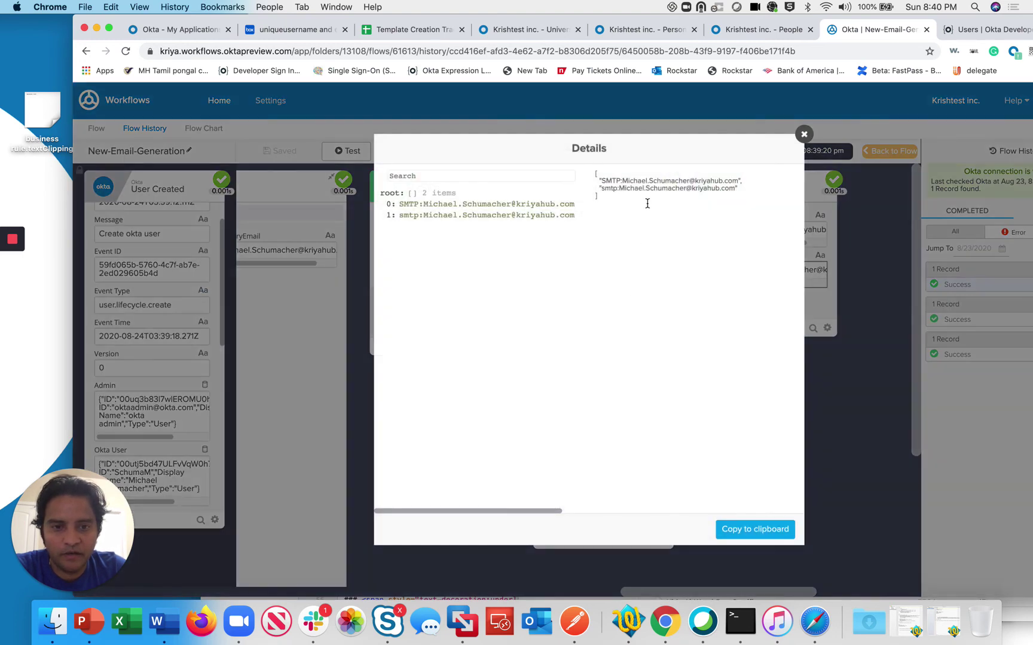
click(803, 135)
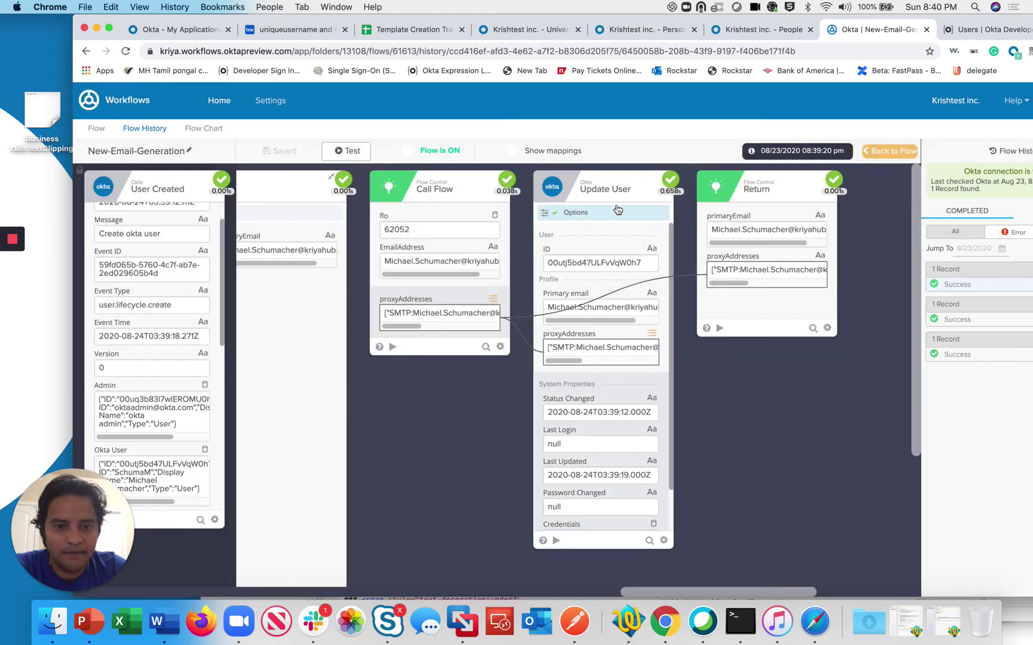
scroll(573, 360, down, 5)
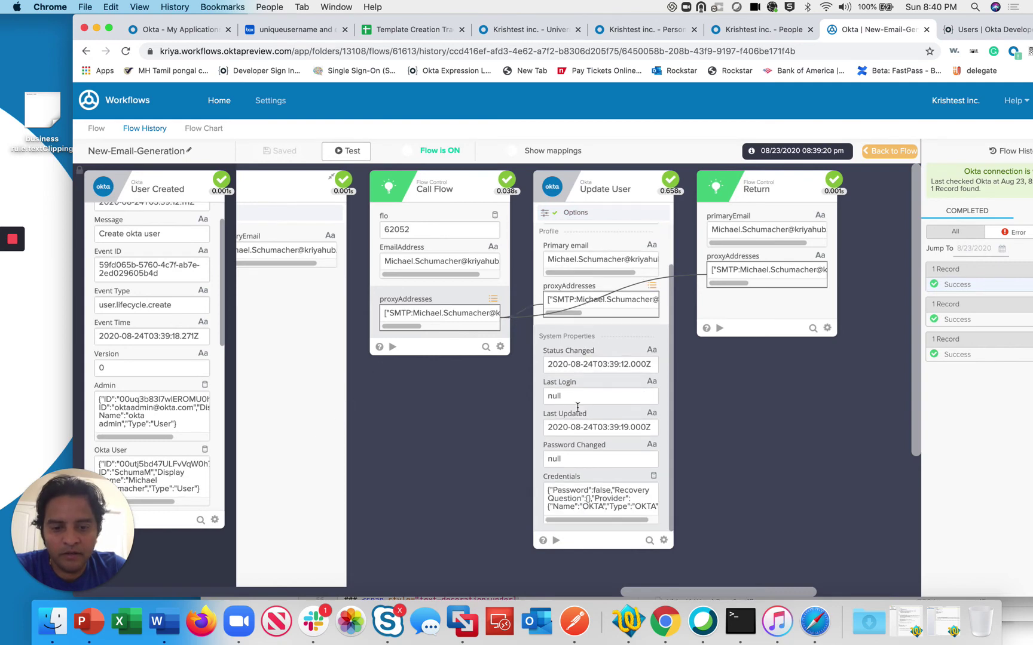
- Open the Generate-ProxyAddress flow in the uniqueEmail folder, inspect its execution history, and return to the flow design
click(233, 110)
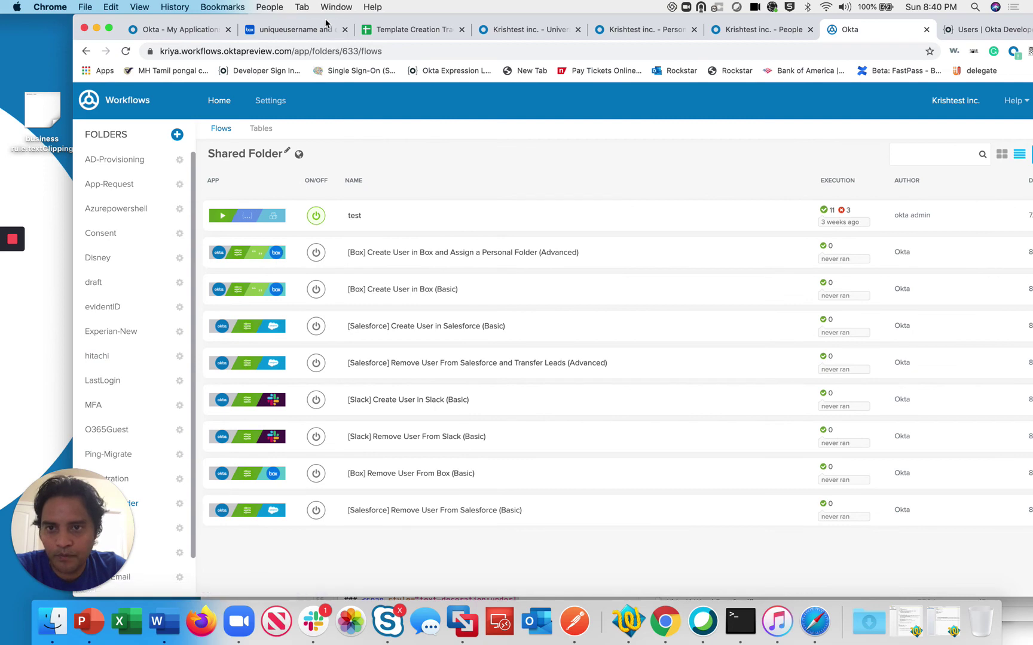
drag(335, 22, 408, 22)
click(196, 578)
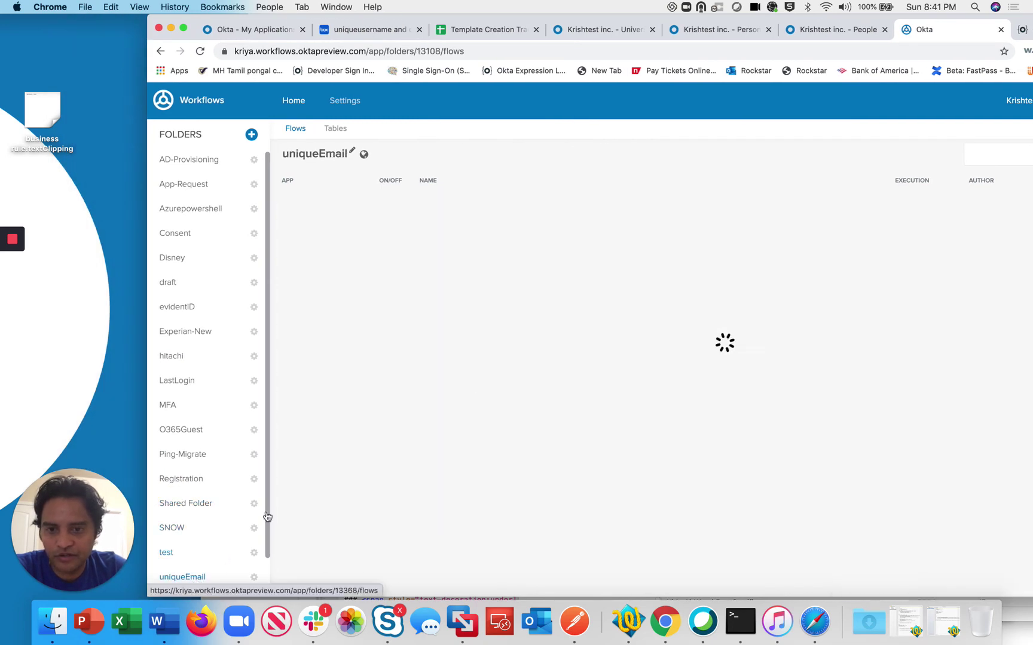
click(454, 249)
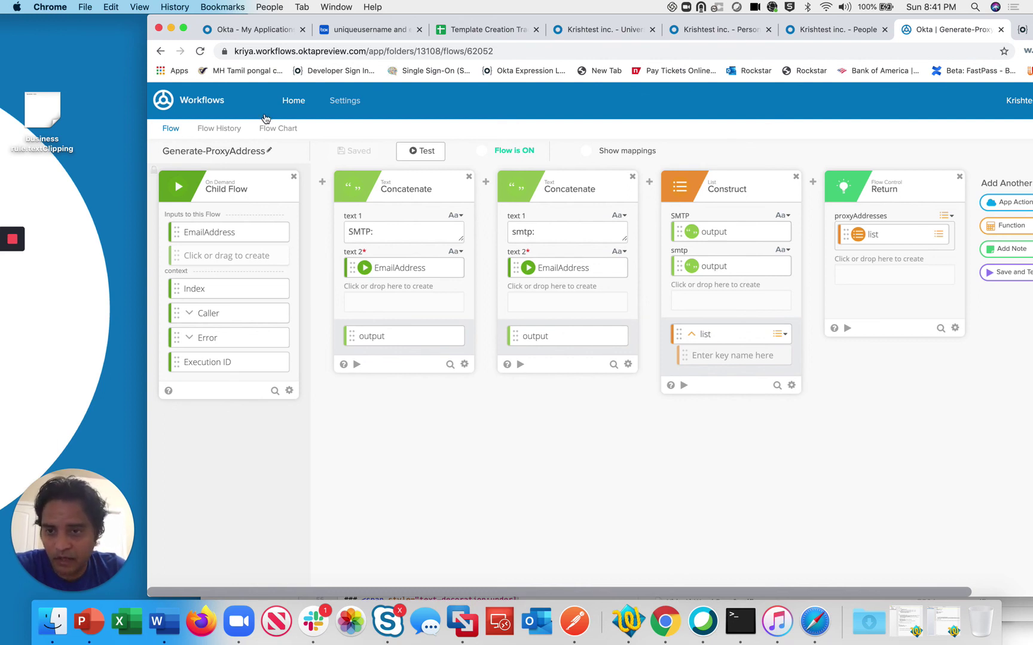
click(223, 129)
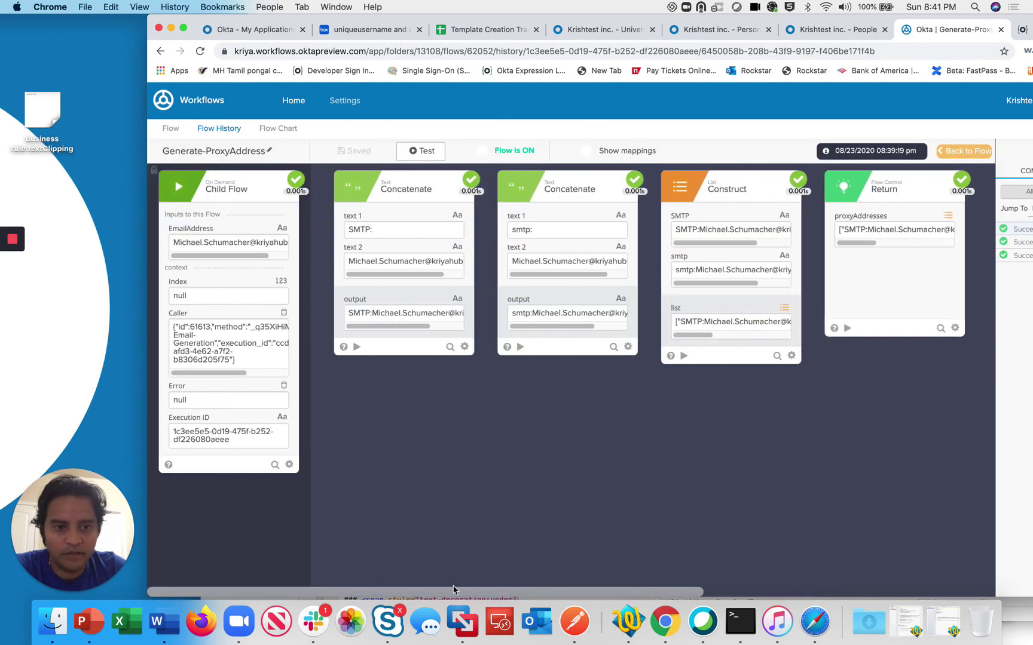
click(171, 129)
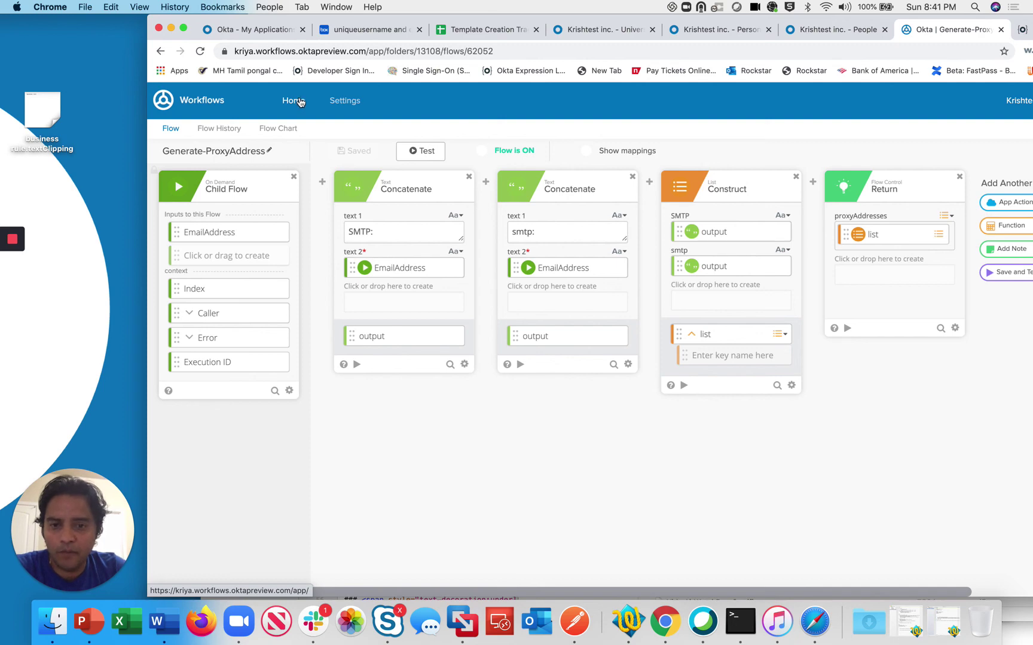
- Go back to the uniqueEmail folder and open the New-Email-Generation flow
click(349, 107)
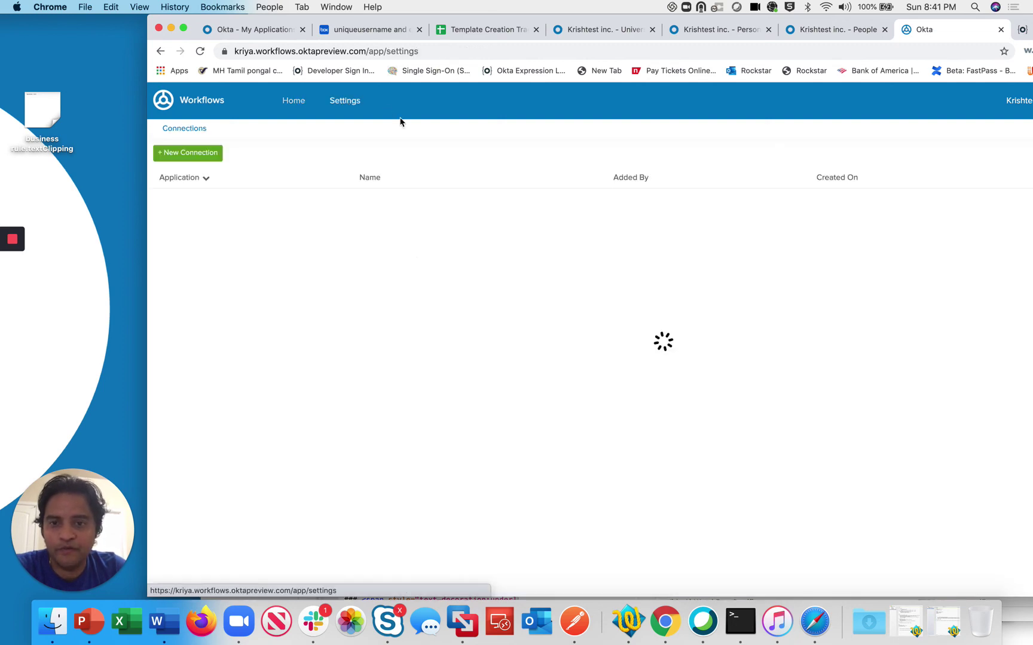
click(293, 105)
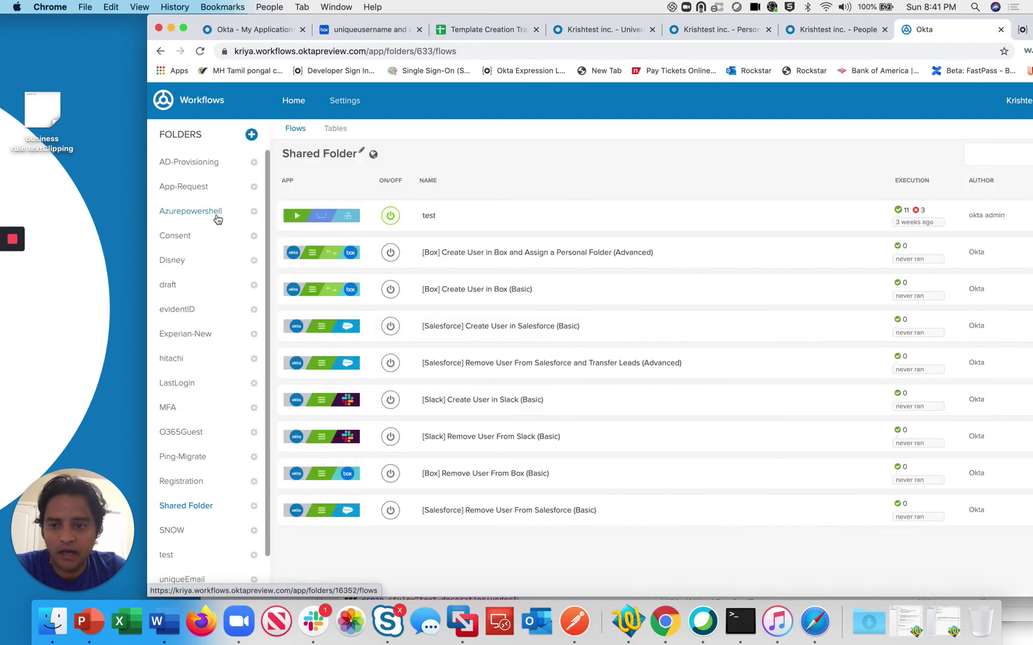
scroll(195, 558, down, 2)
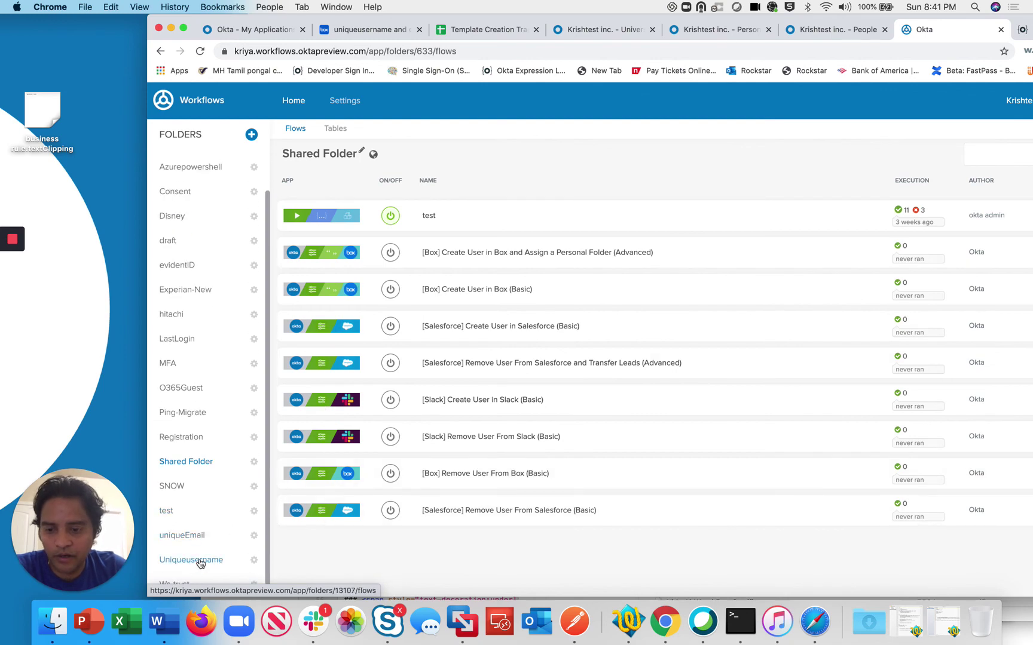
click(201, 537)
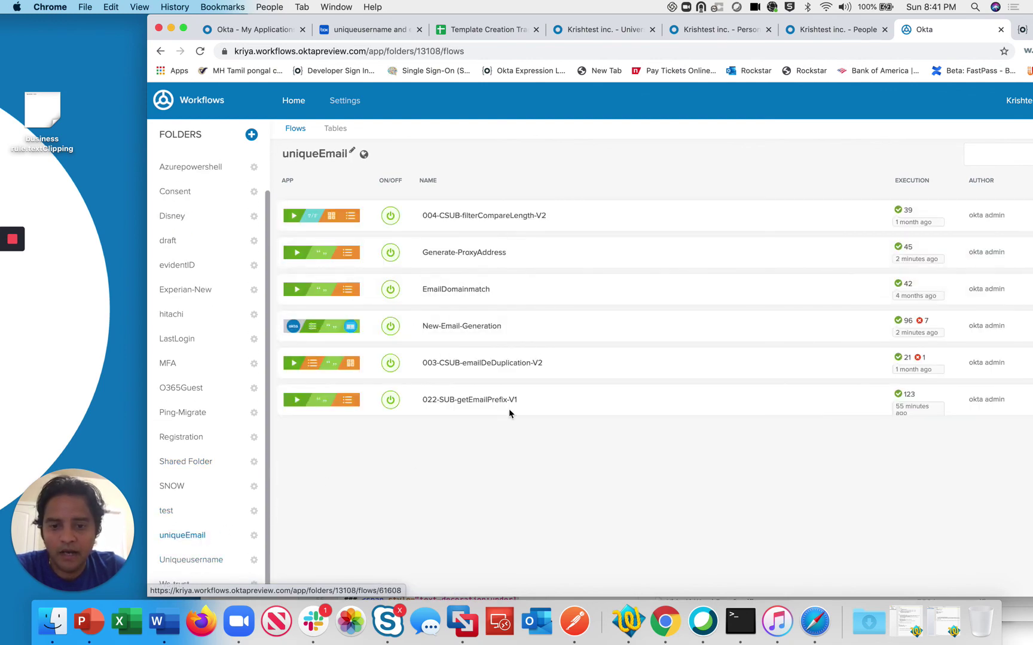
click(437, 326)
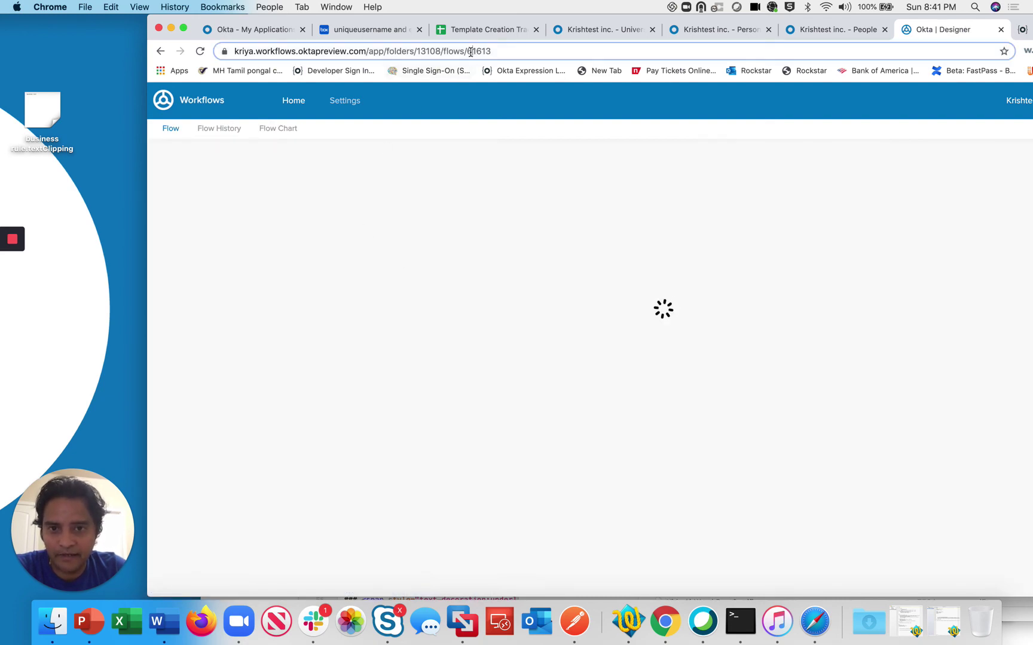
click(431, 51)
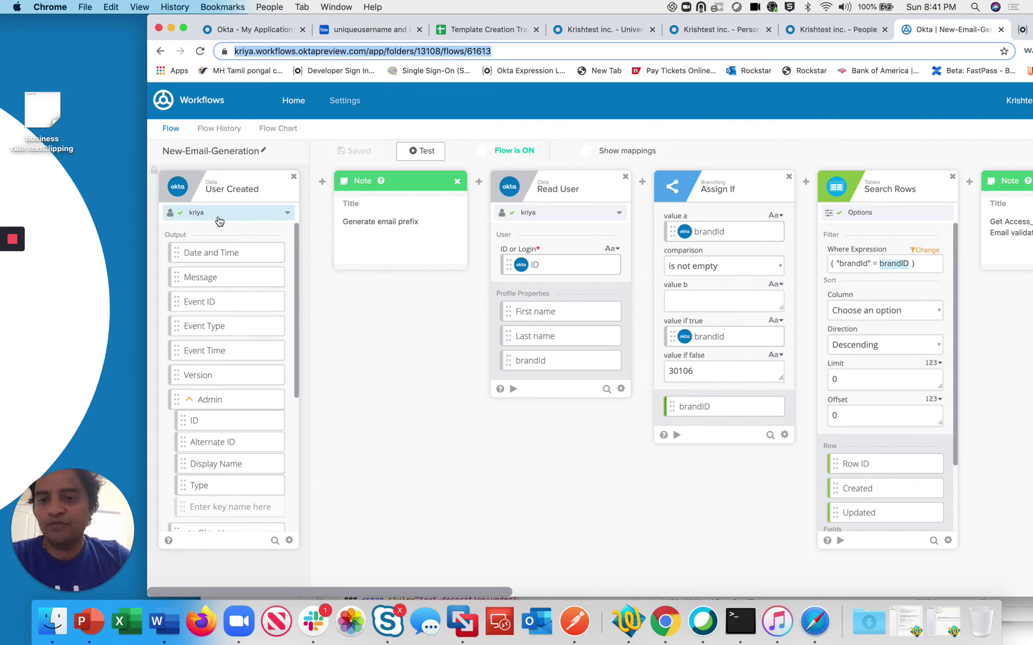
- Examine the cards in the emailTenent == "O365" branch, and return to the overview of the block's If, Else If and Else conditions
drag(453, 595, 661, 590)
click(773, 182)
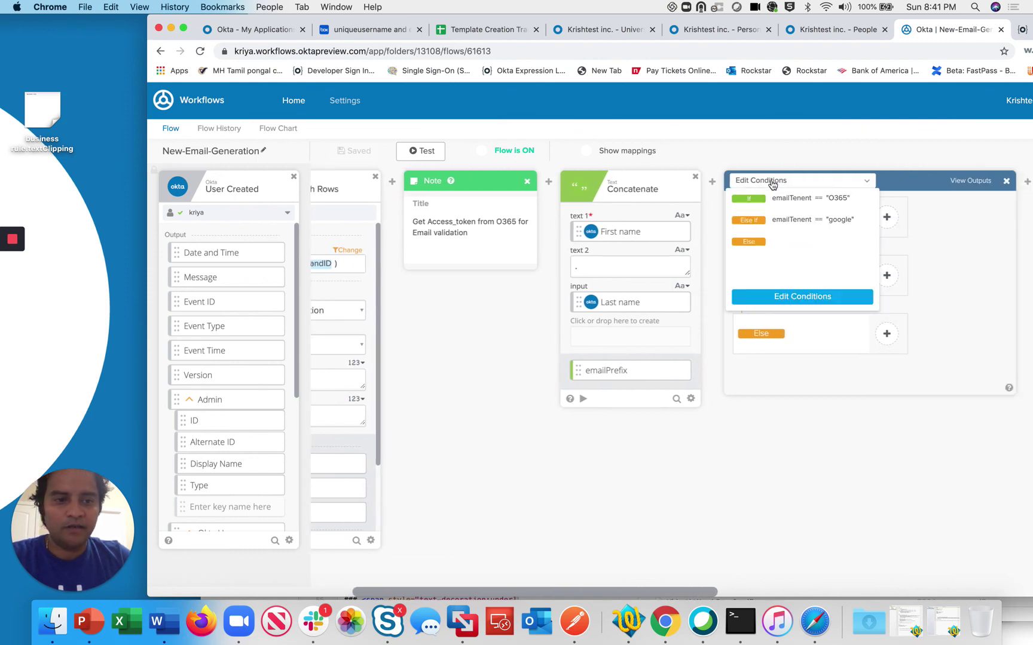
click(769, 199)
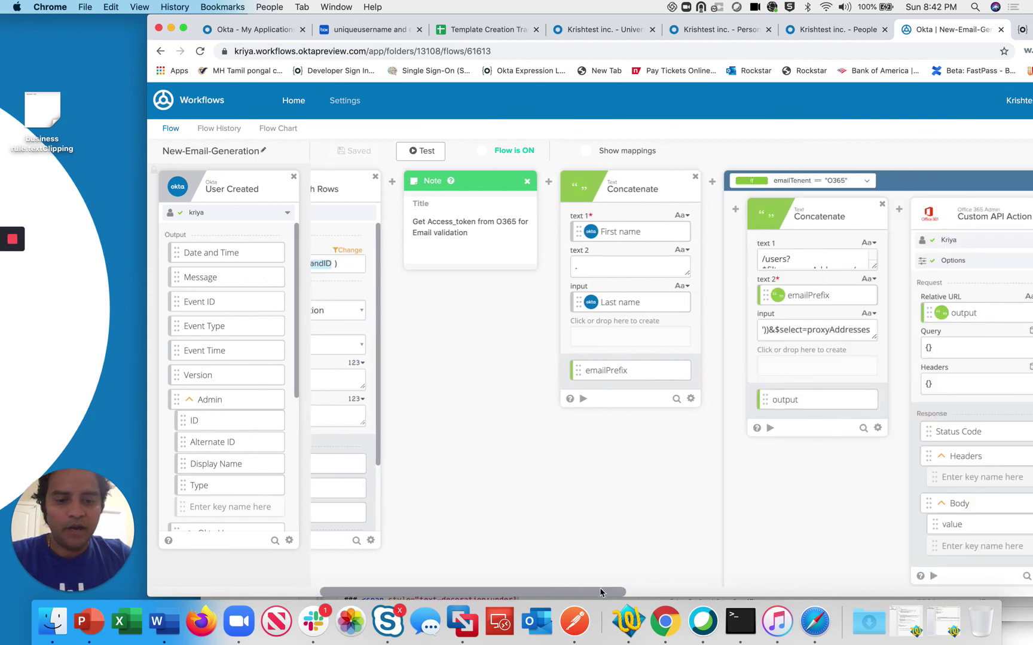
drag(600, 592, 658, 592)
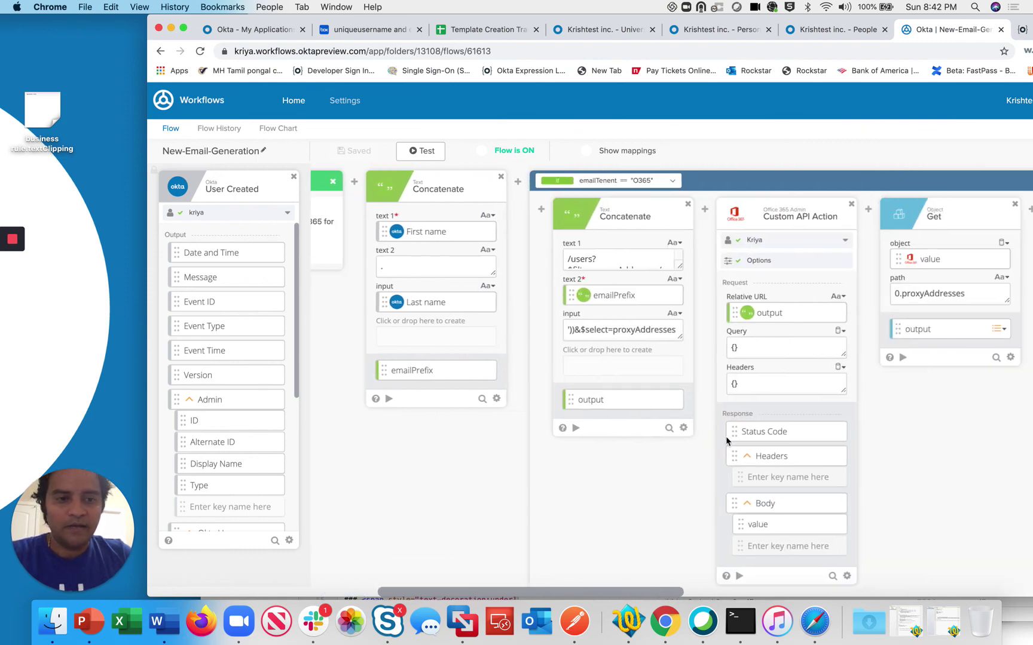
click(651, 183)
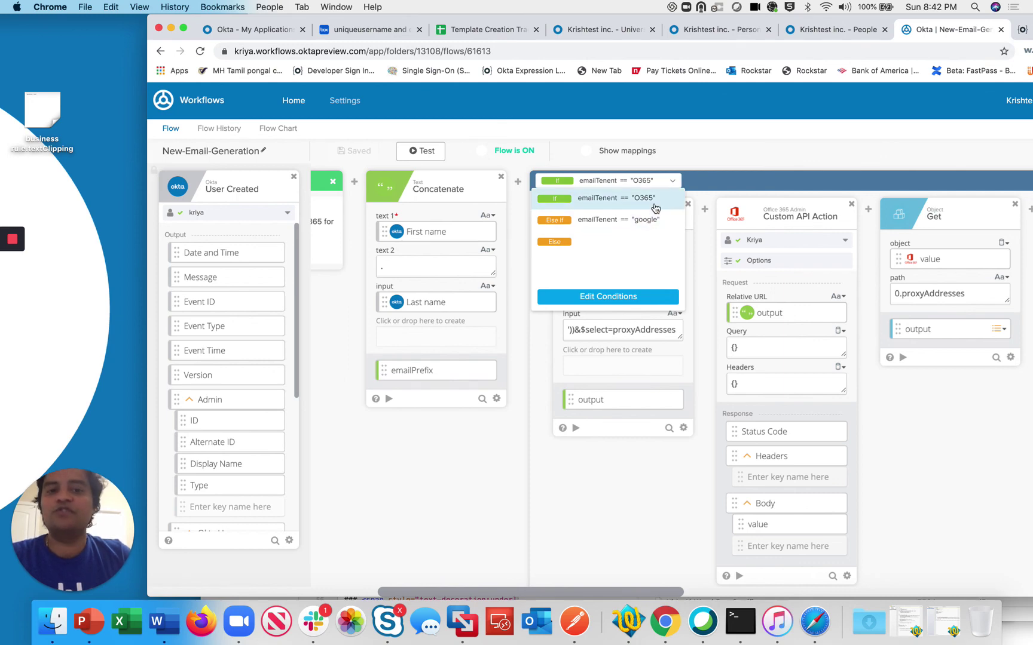
click(627, 299)
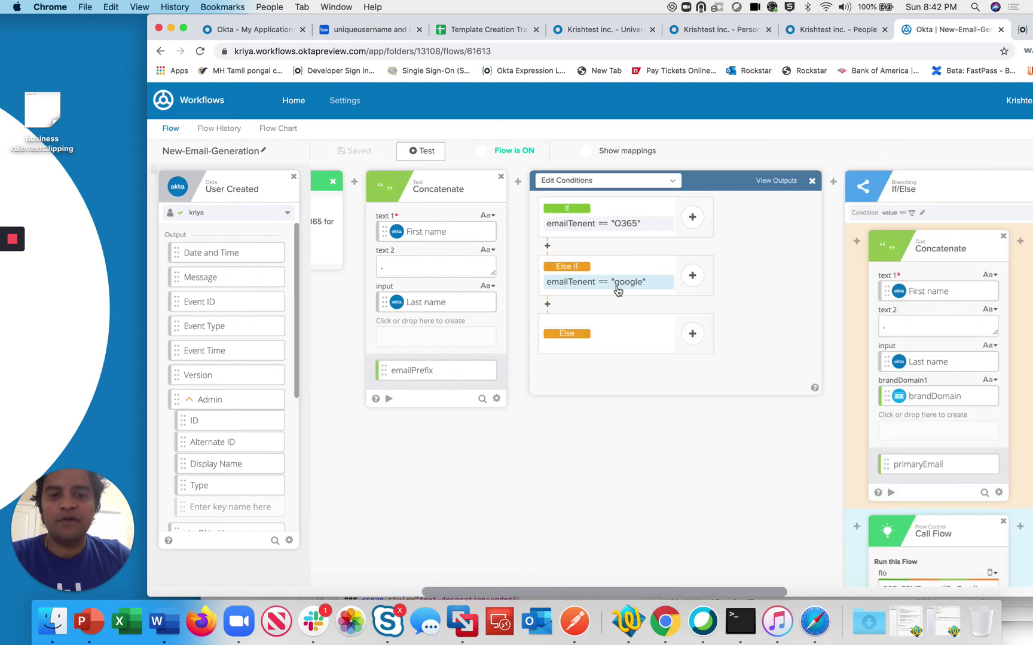